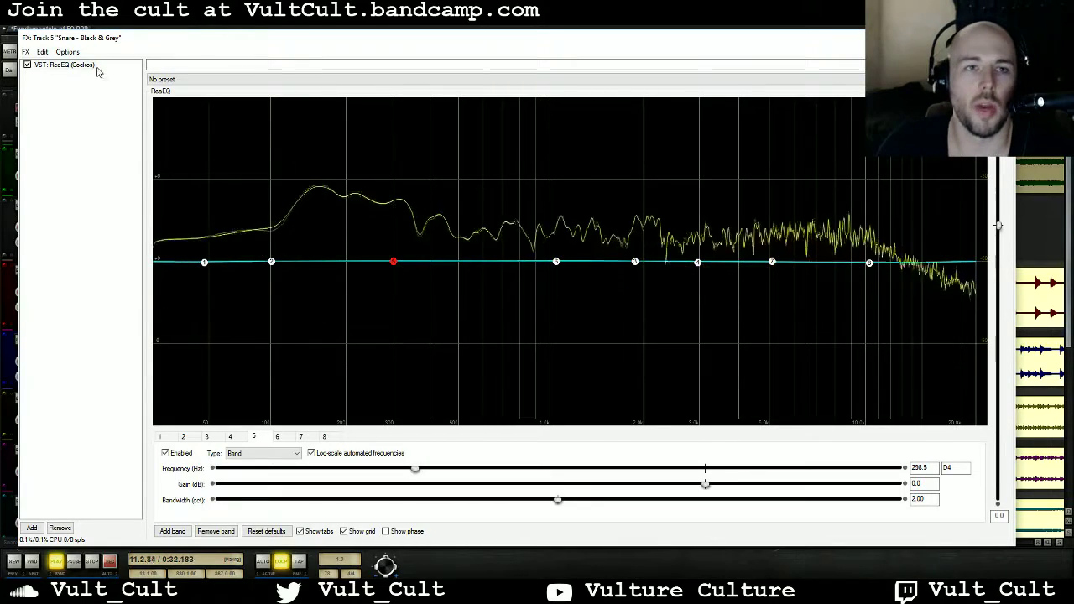
- Mute the Cymbals, Drum Loop and Riser tracks, then bring back the Snare track's ReaEQ window
click(1005, 37)
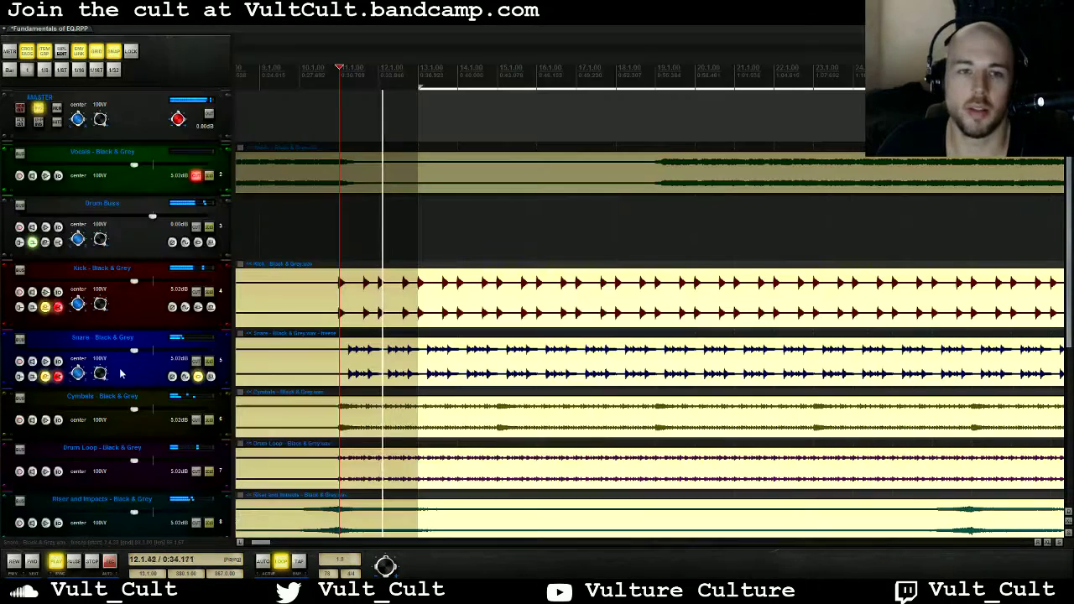
click(196, 419)
click(195, 471)
click(196, 524)
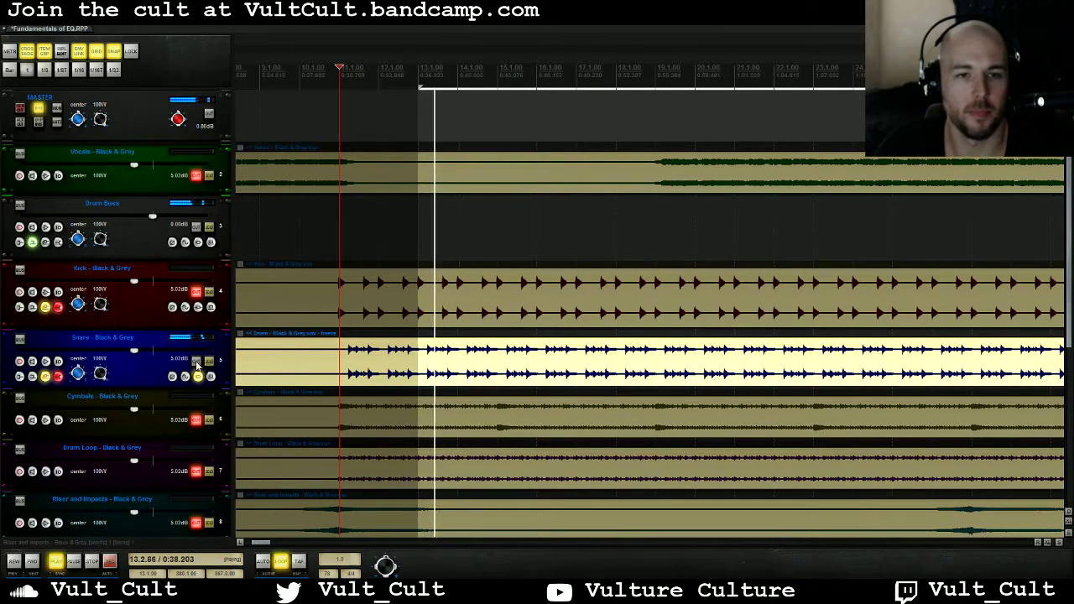
click(198, 376)
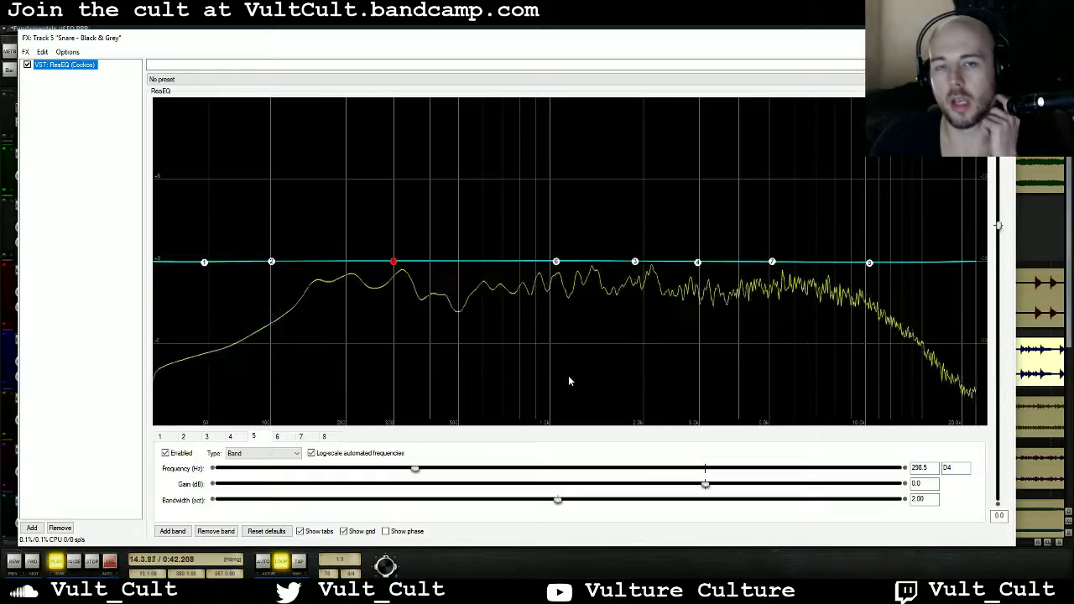
key(space)
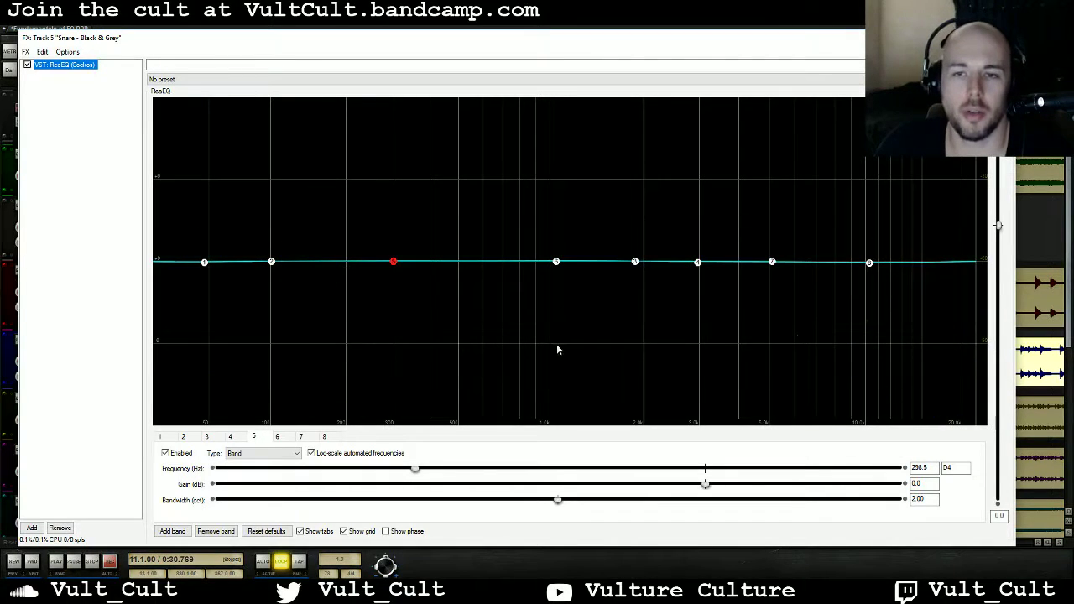
drag(546, 265, 552, 215)
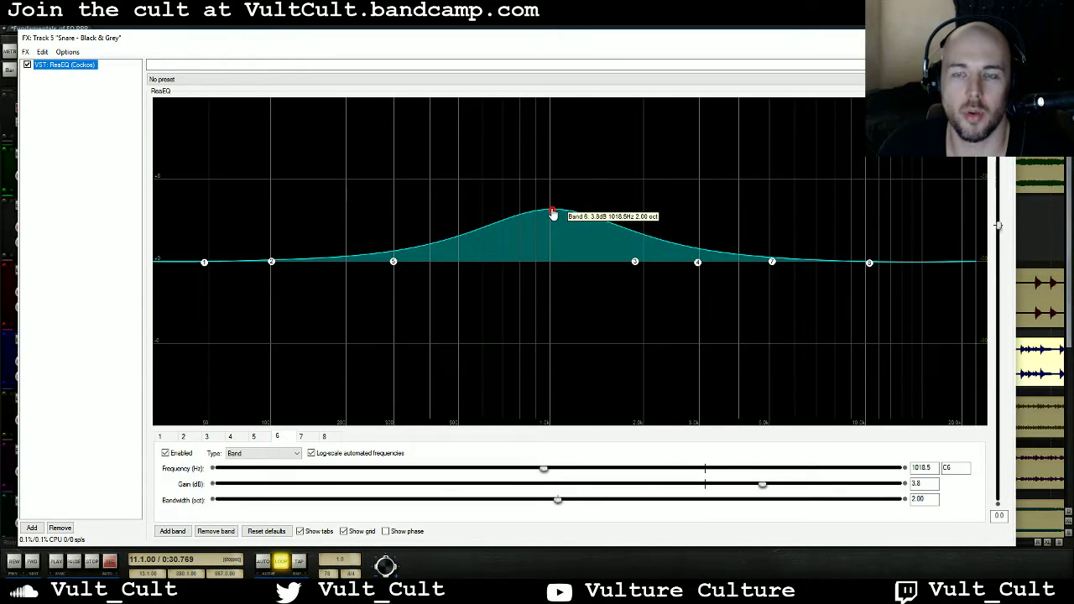
drag(553, 215, 547, 216)
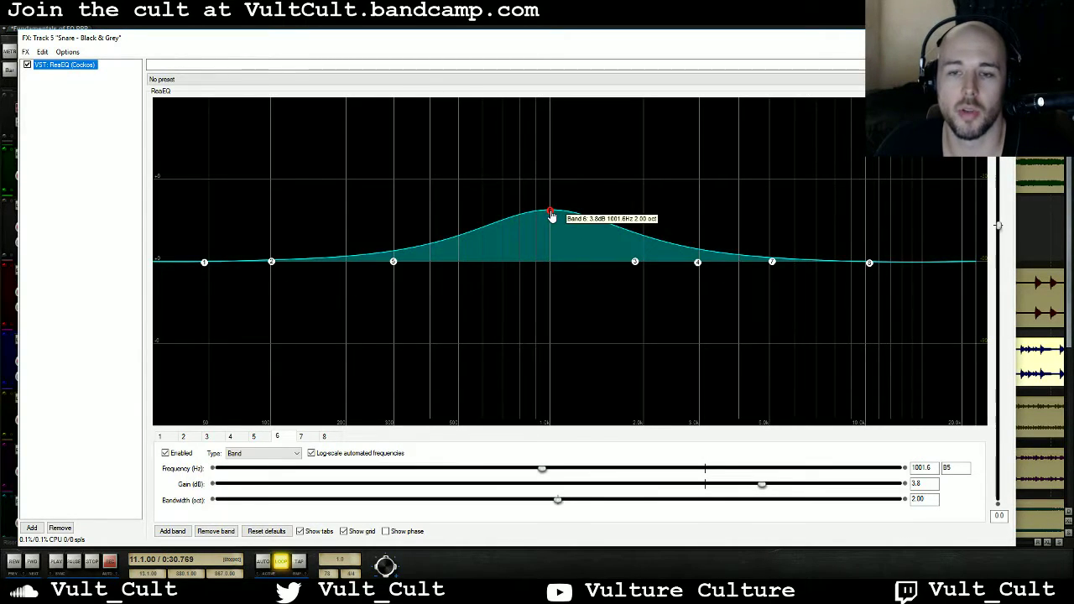
drag(551, 216, 551, 188)
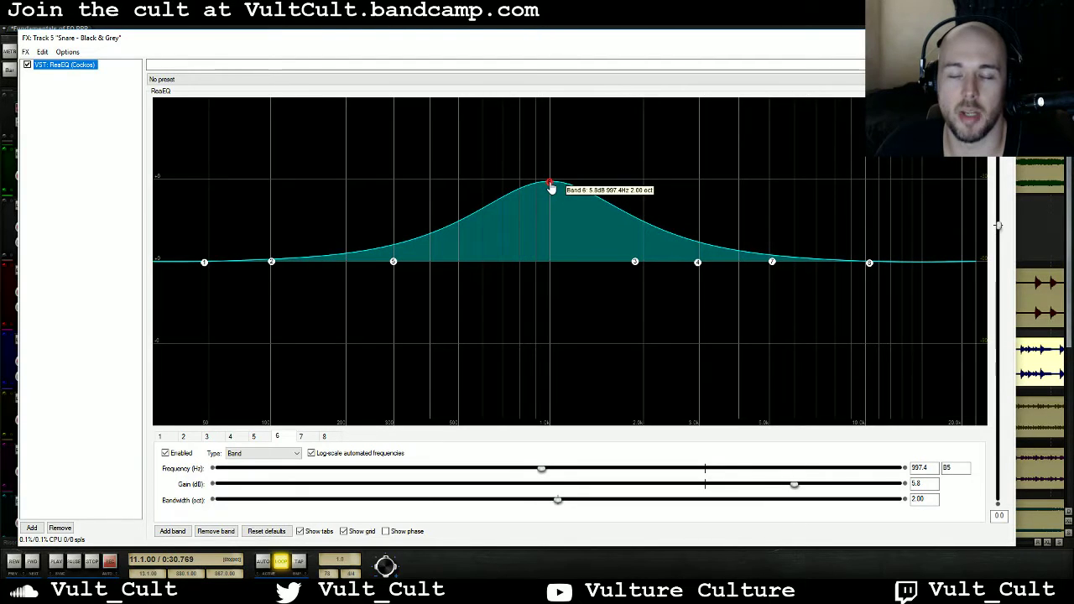
key(space)
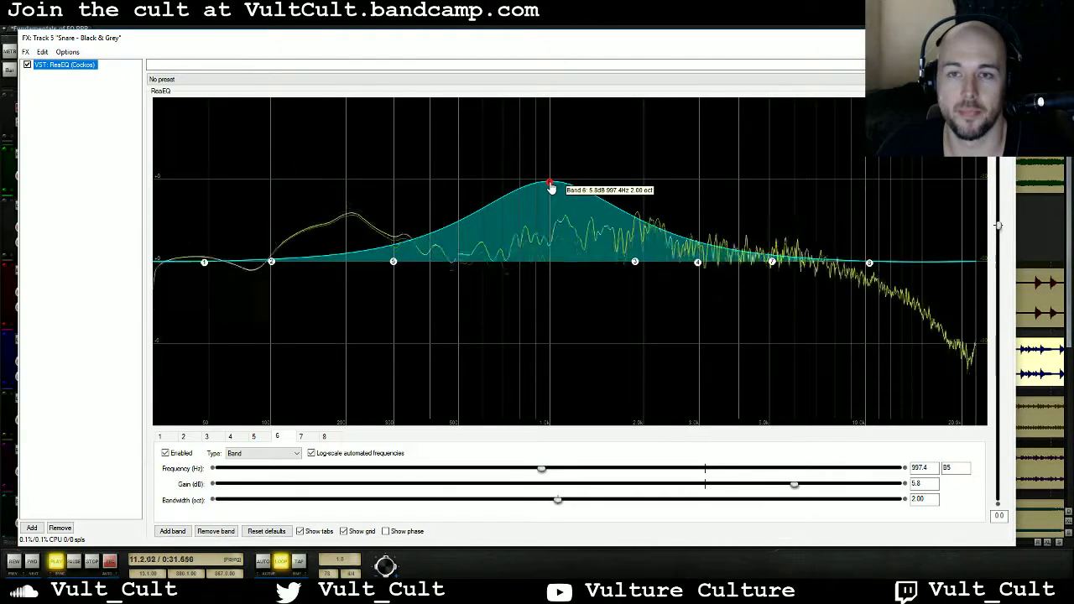
drag(551, 188, 549, 352)
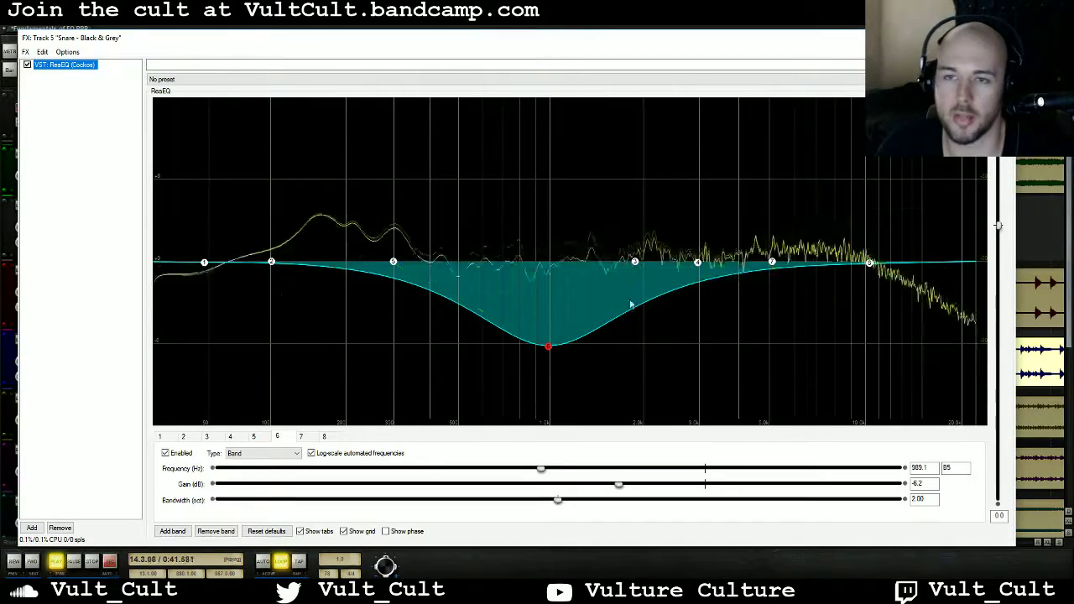
drag(546, 347, 549, 266)
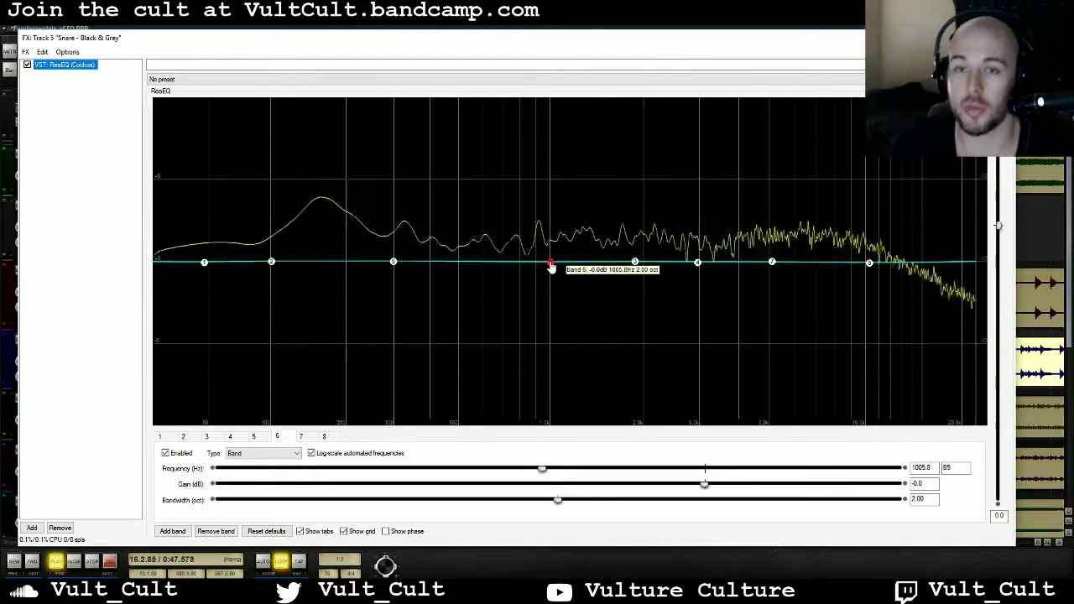
- Raise ReaEQ band 3 to a 2 dB boost at about 2027 Hz, then close the EQ window
click(635, 262)
drag(635, 262, 645, 235)
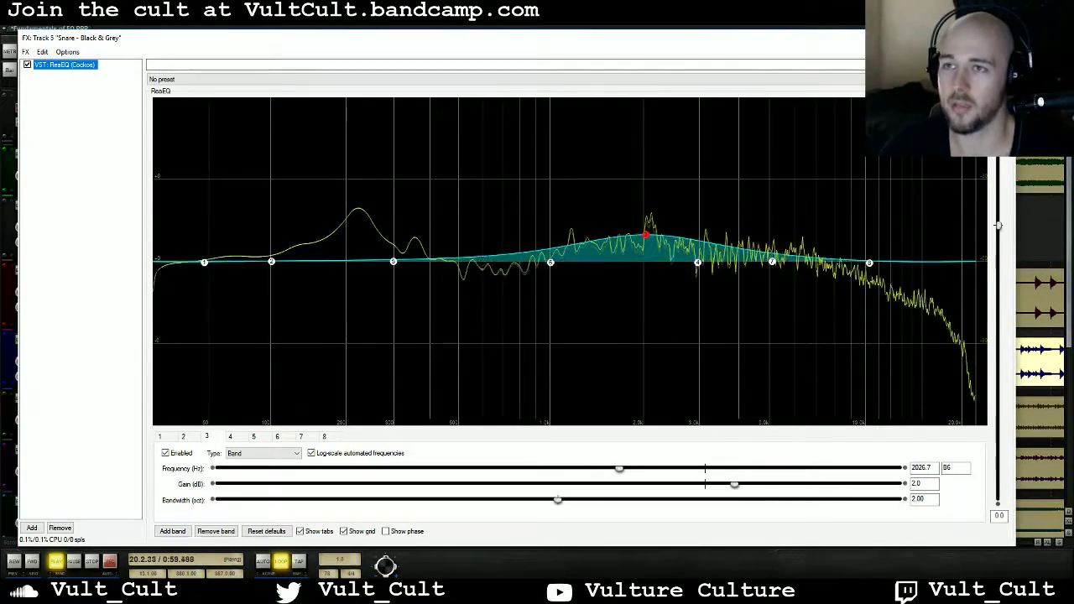
key(Escape)
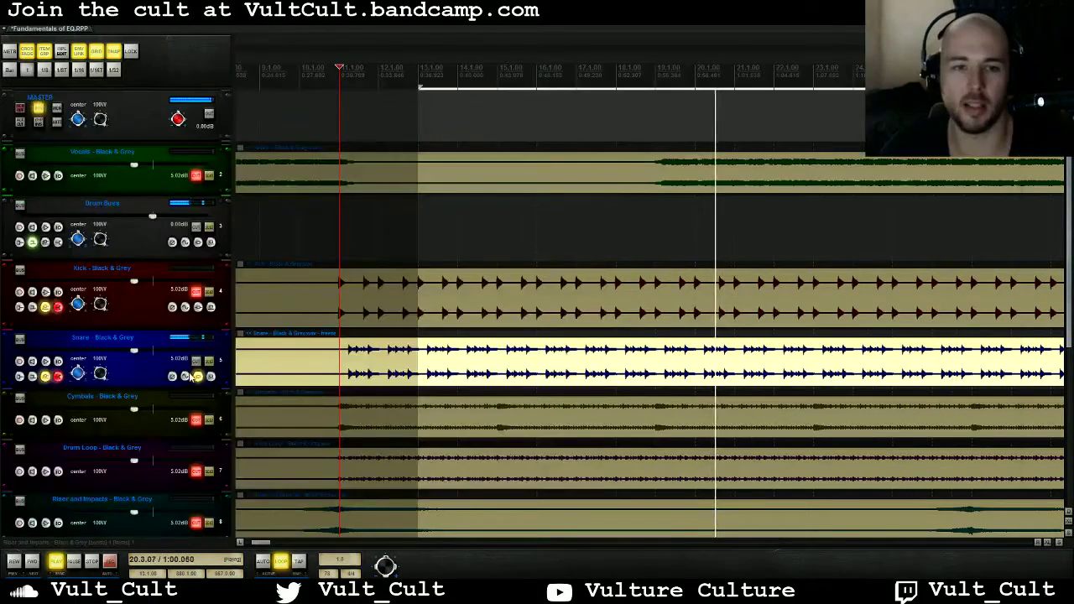
- Unmute Kick, Cymbals, Drum Loop and Riser, reopen the snare's ReaEQ, and set band 3 to -0.7 dB at 1994 Hz
click(196, 292)
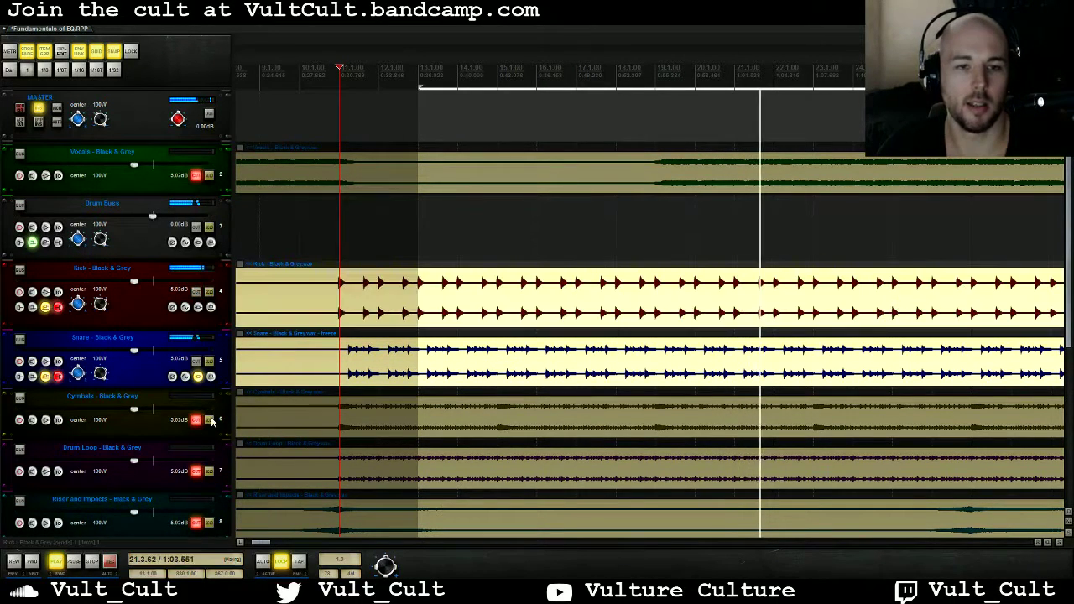
drag(196, 420, 204, 525)
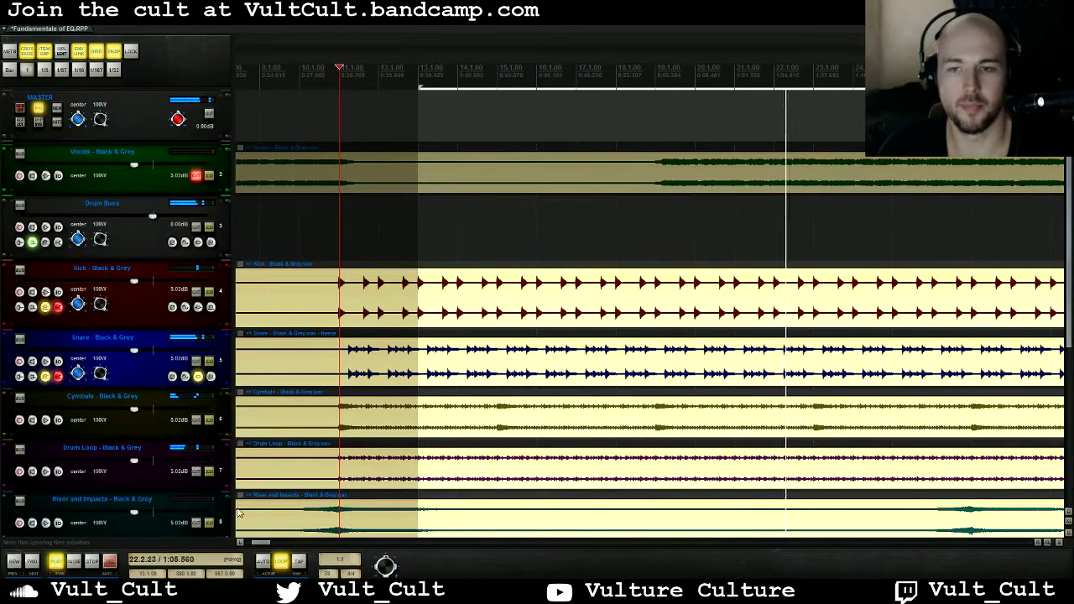
click(200, 377)
drag(635, 241, 643, 282)
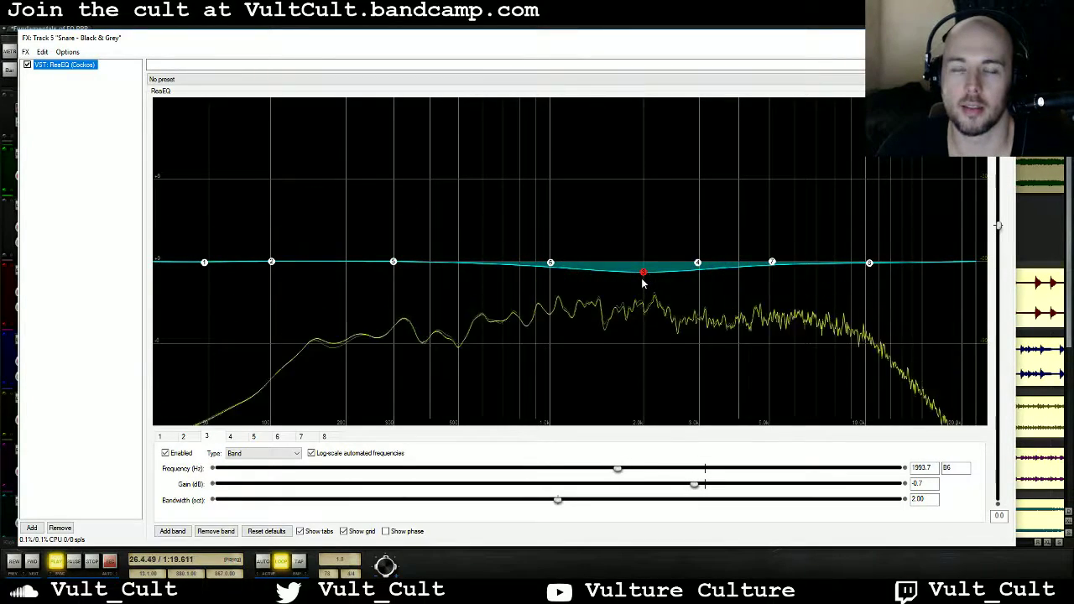
- Stop playback and make band 3 a 4 dB boost at 983 Hz, narrowed to 0.22 octaves
key(space)
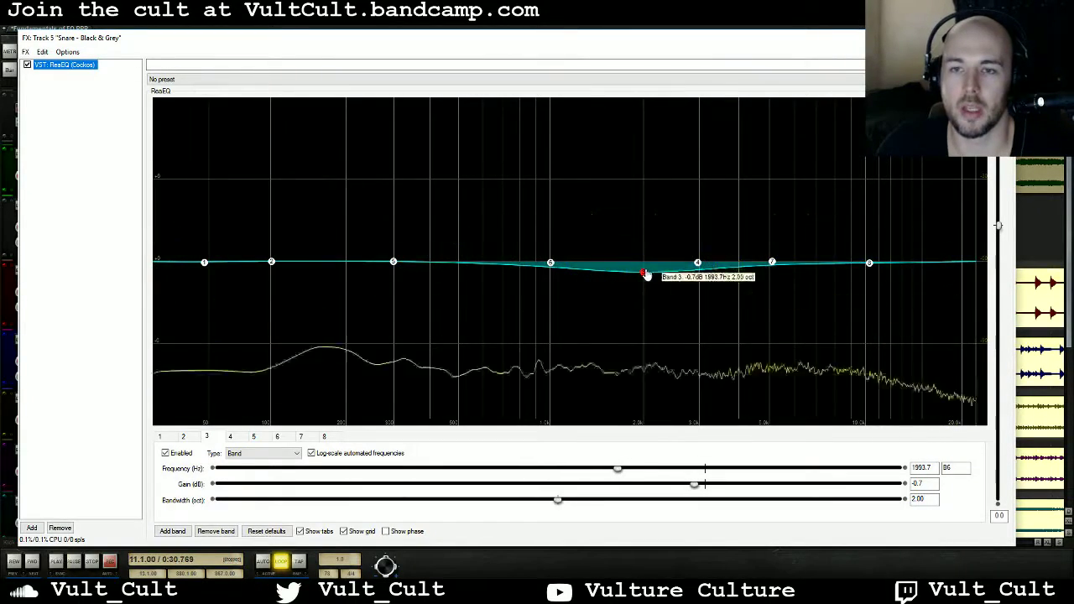
drag(644, 273, 548, 219)
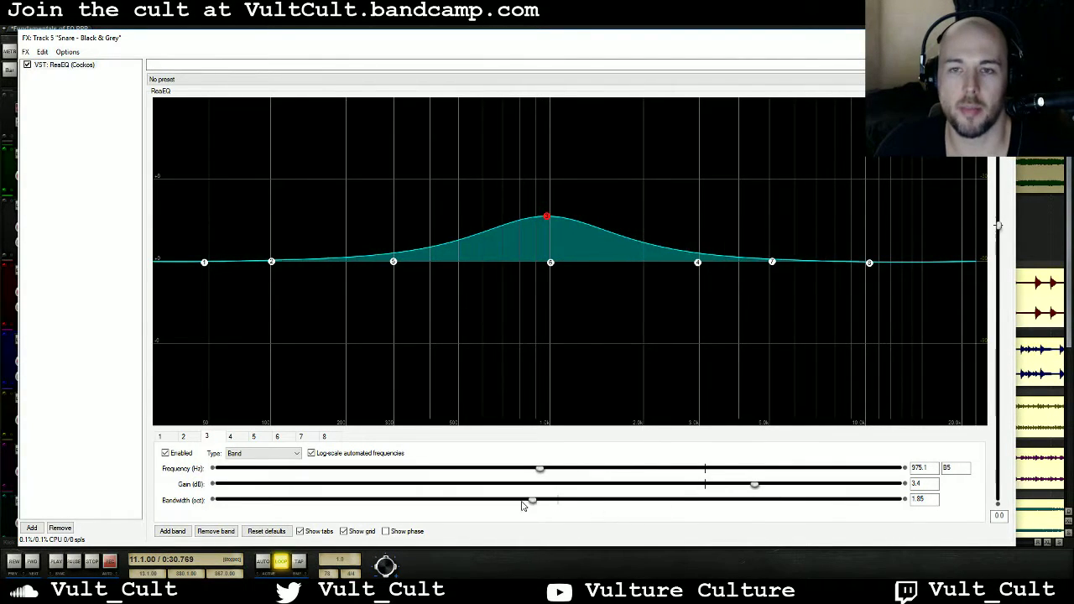
drag(344, 500, 555, 500)
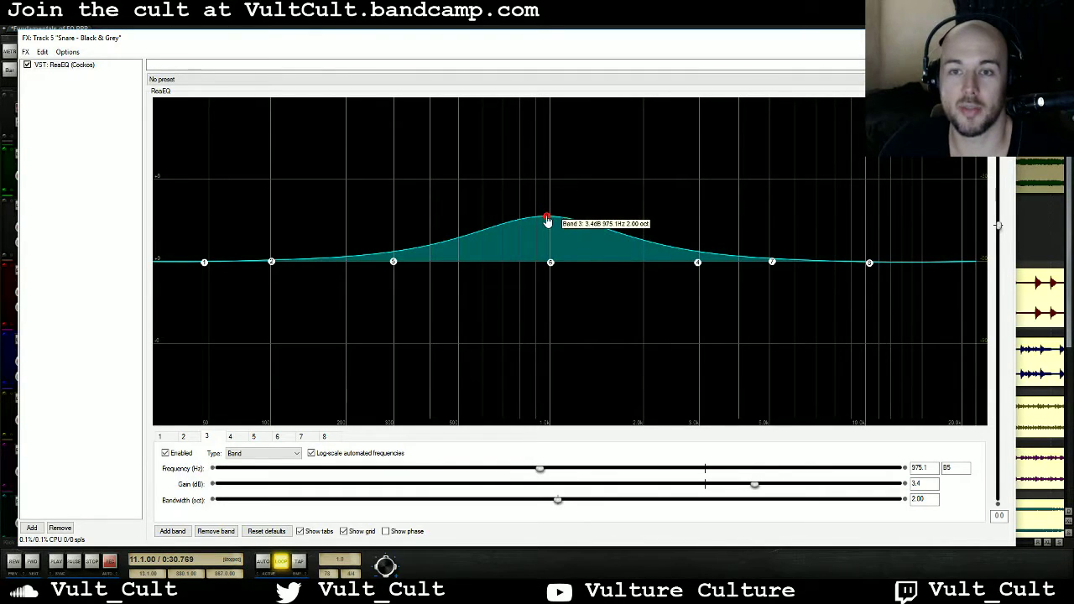
drag(547, 220, 633, 263)
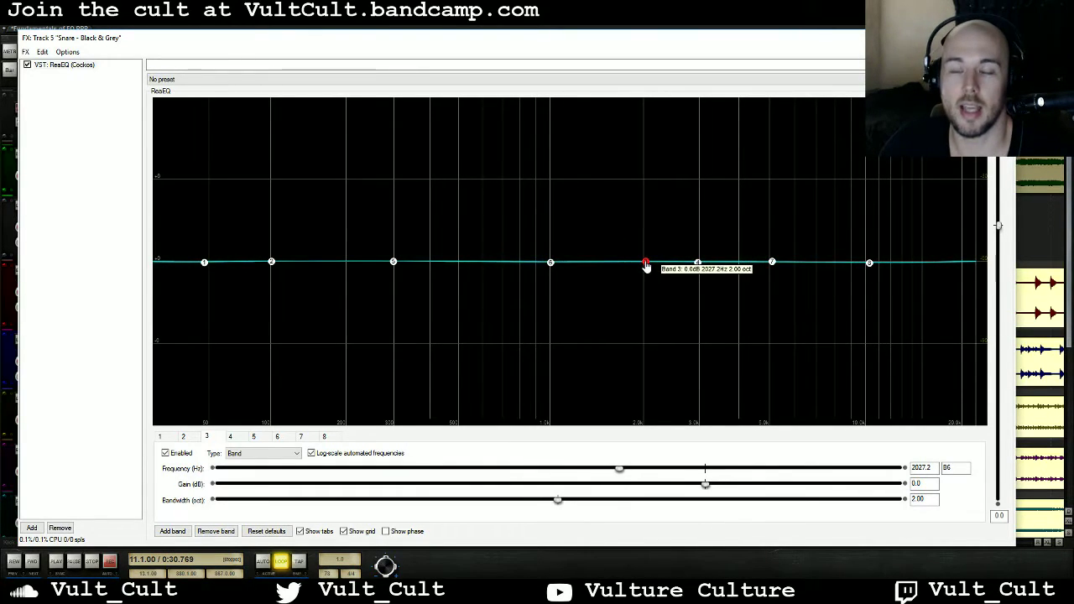
drag(632, 260, 547, 211)
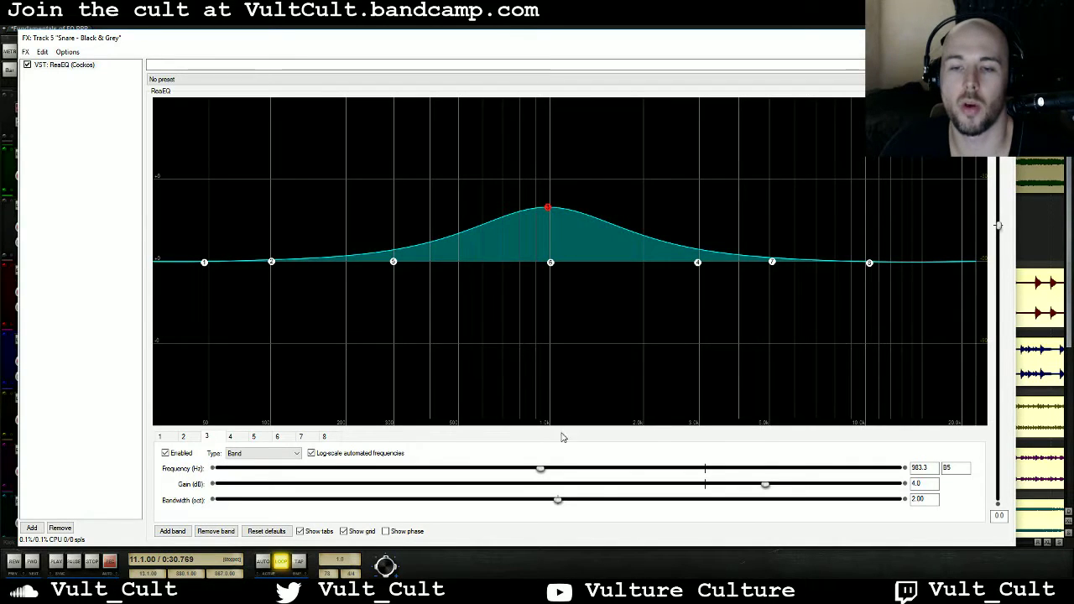
drag(558, 503, 442, 507)
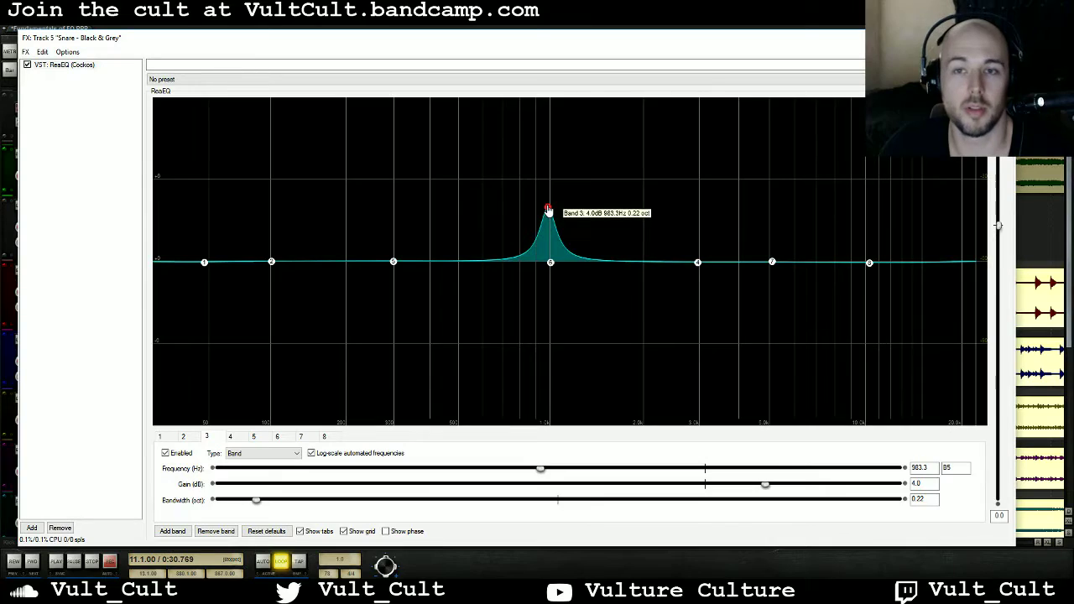
- During playback, sweep a 10 dB narrow band 3 peak, then settle it at 4.4 dB, 3632 Hz, 1.97 oct
key(space)
drag(548, 209, 539, 105)
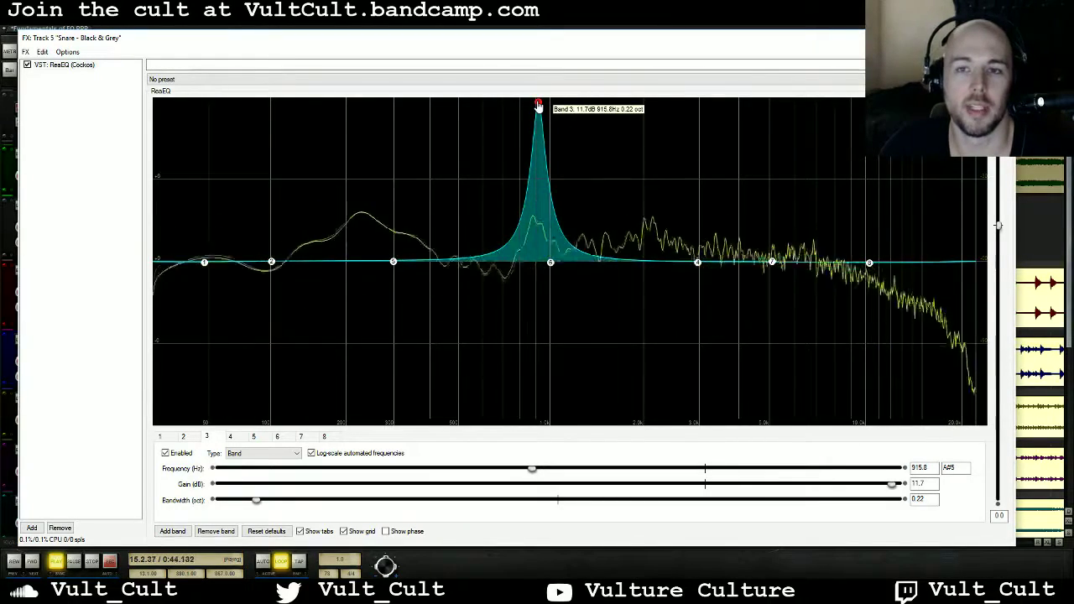
drag(538, 106, 458, 107)
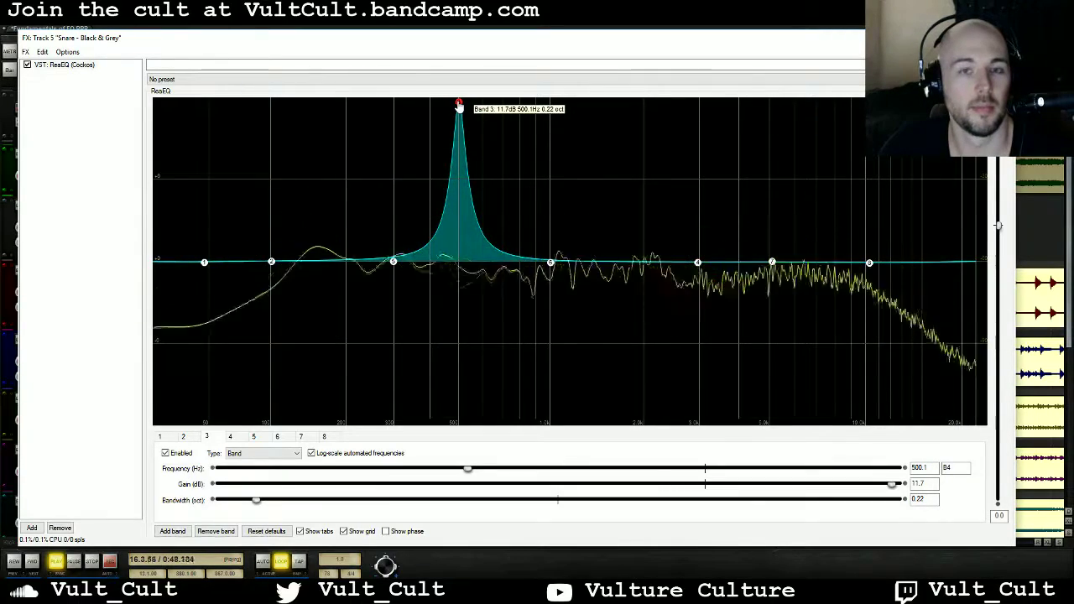
drag(459, 107, 723, 110)
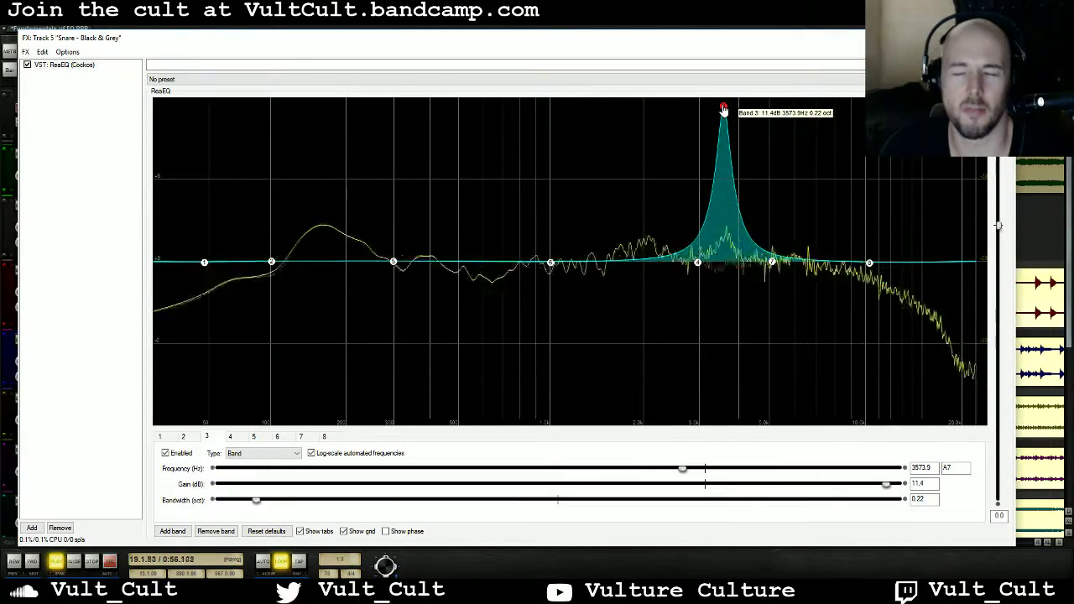
drag(723, 110, 726, 203)
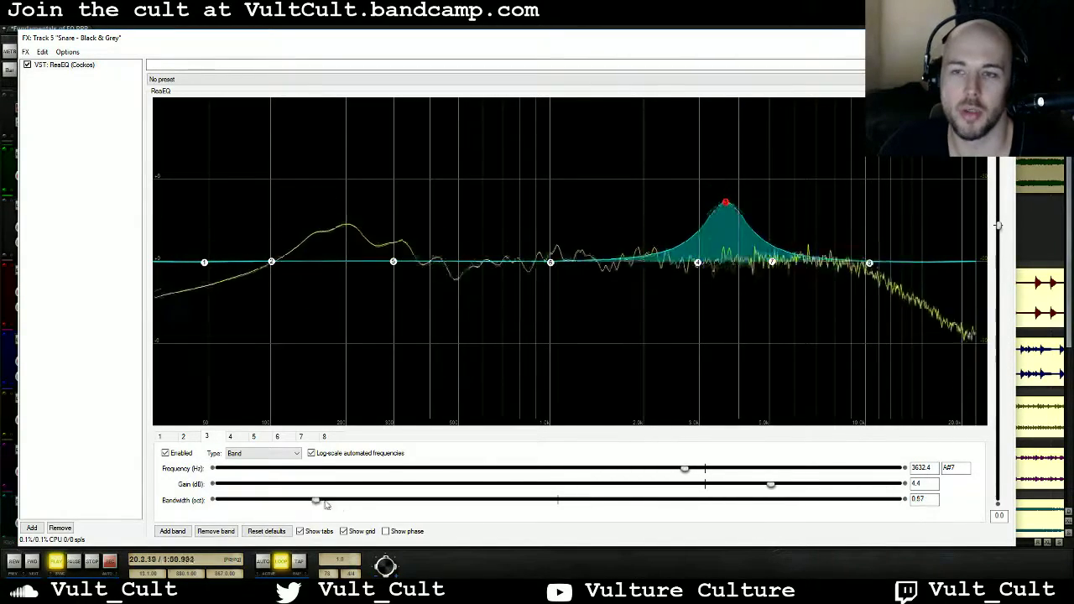
drag(458, 500, 551, 500)
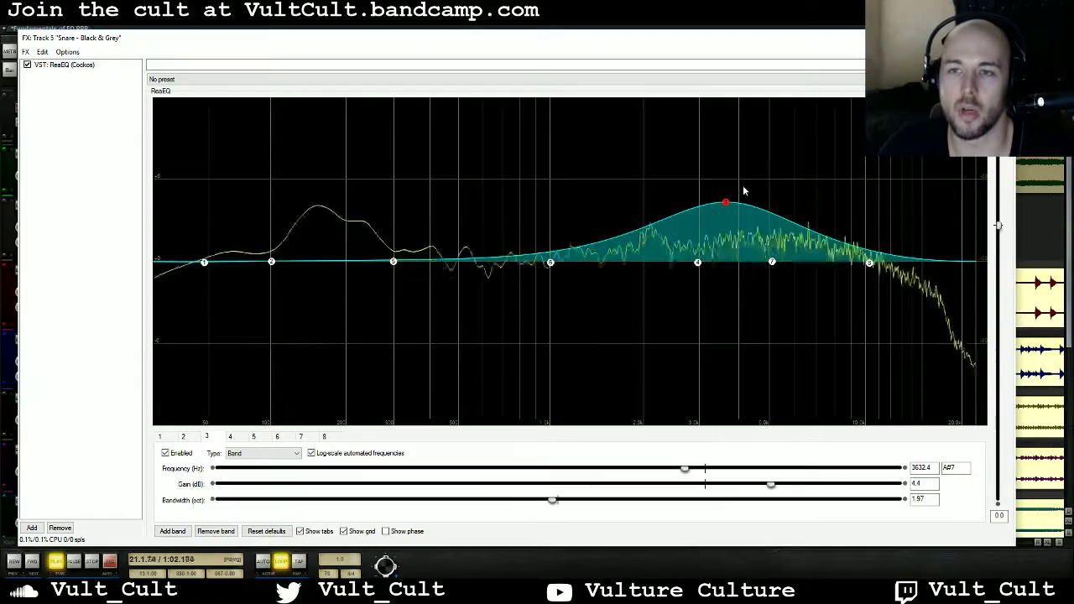
- Lower band 3's boost and sweep it down toward 1 kHz, easing it to about 3.8 dB
drag(738, 230, 746, 262)
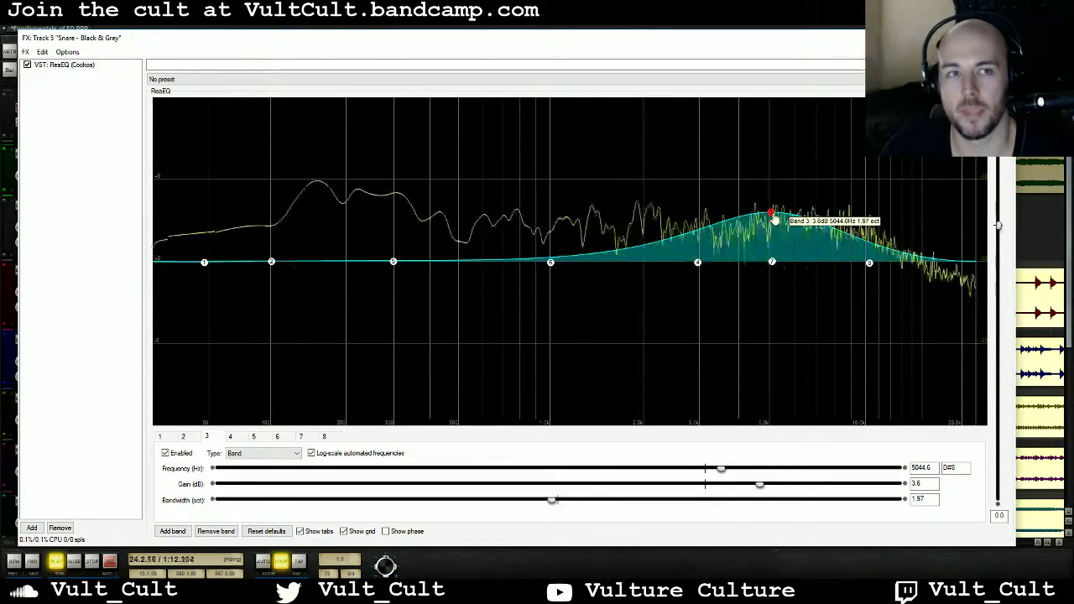
drag(773, 219, 537, 212)
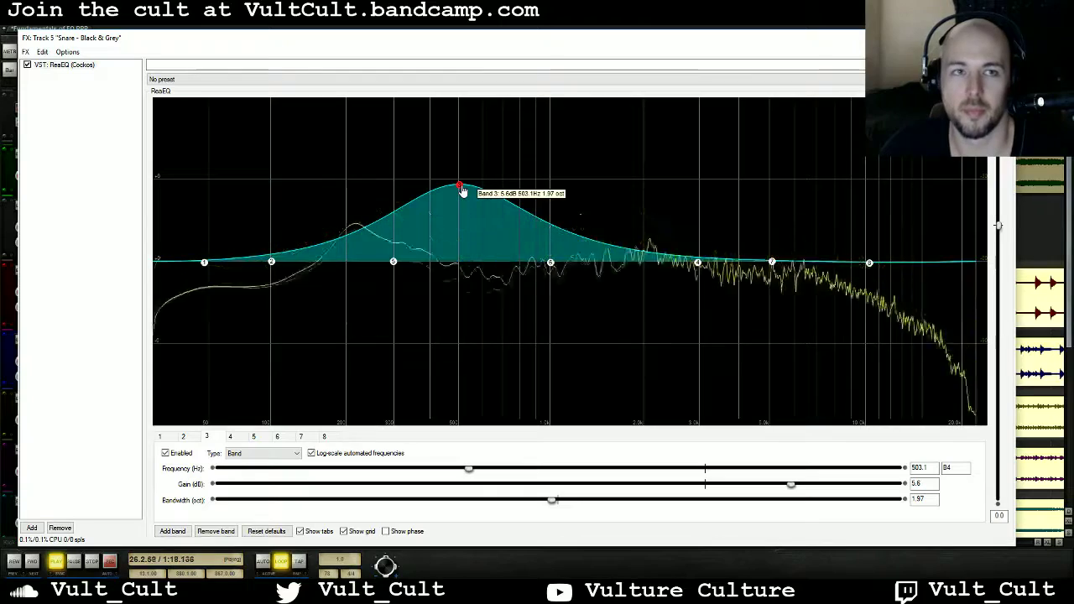
drag(462, 192, 460, 223)
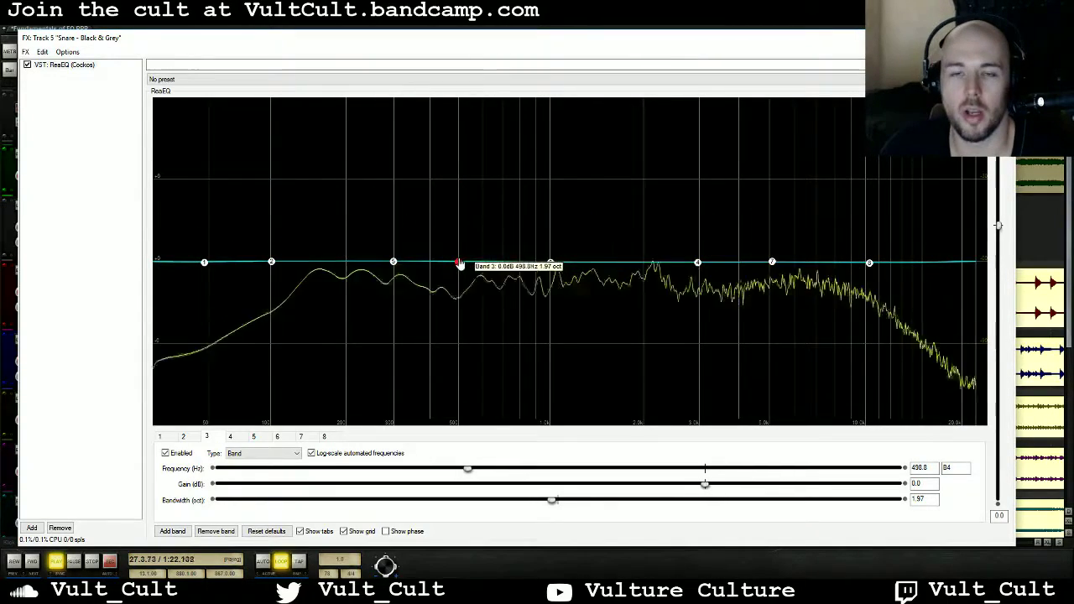
- Set band 2 to a 5.2 dB boost at 157.8 Hz and move band 6 to about 1.4 kHz
click(271, 264)
drag(271, 263, 321, 211)
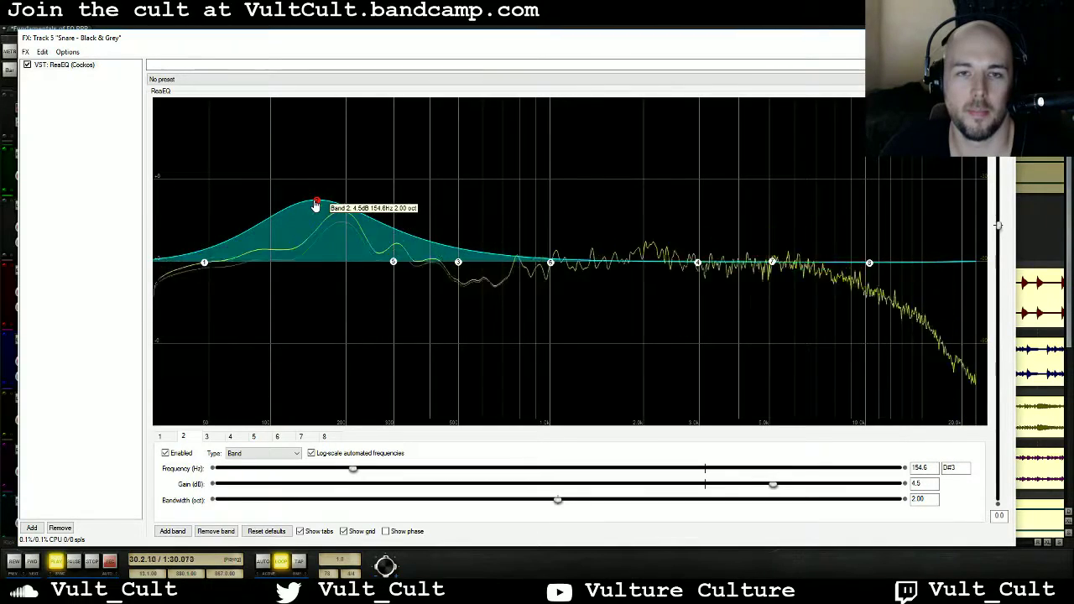
drag(317, 194, 318, 197)
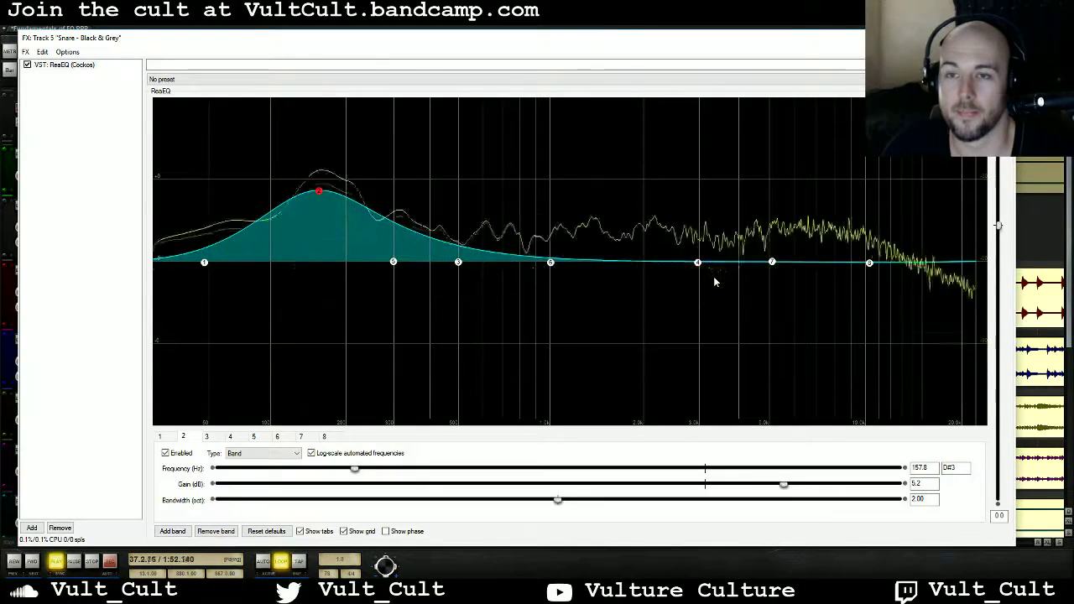
drag(550, 263, 594, 264)
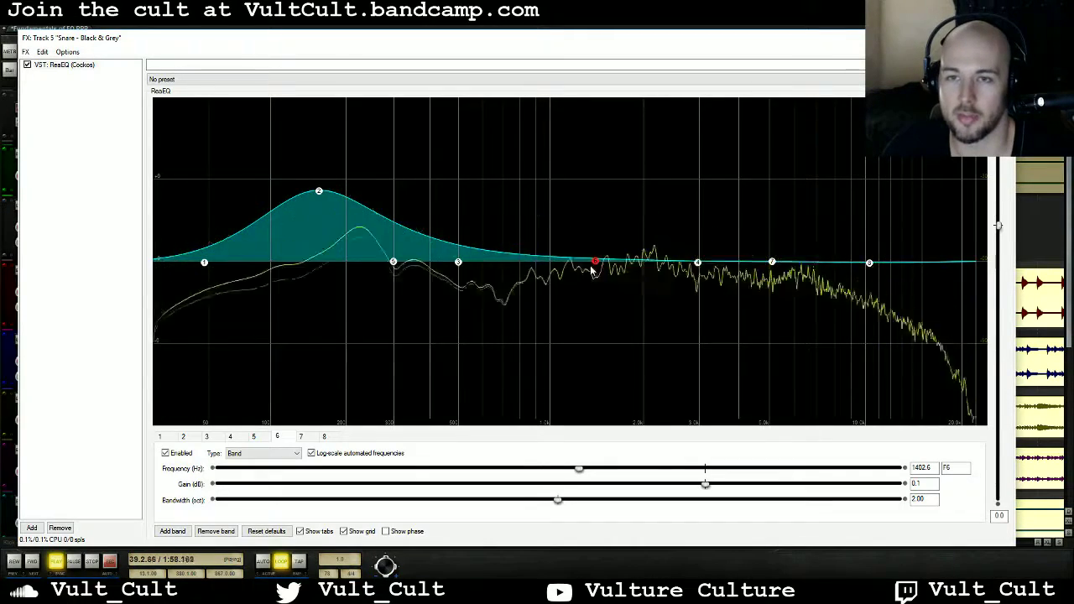
- Sweep band 6 across the spectrum, narrowing it to 0.58 octaves with a 6.8 dB boost
drag(595, 262, 651, 249)
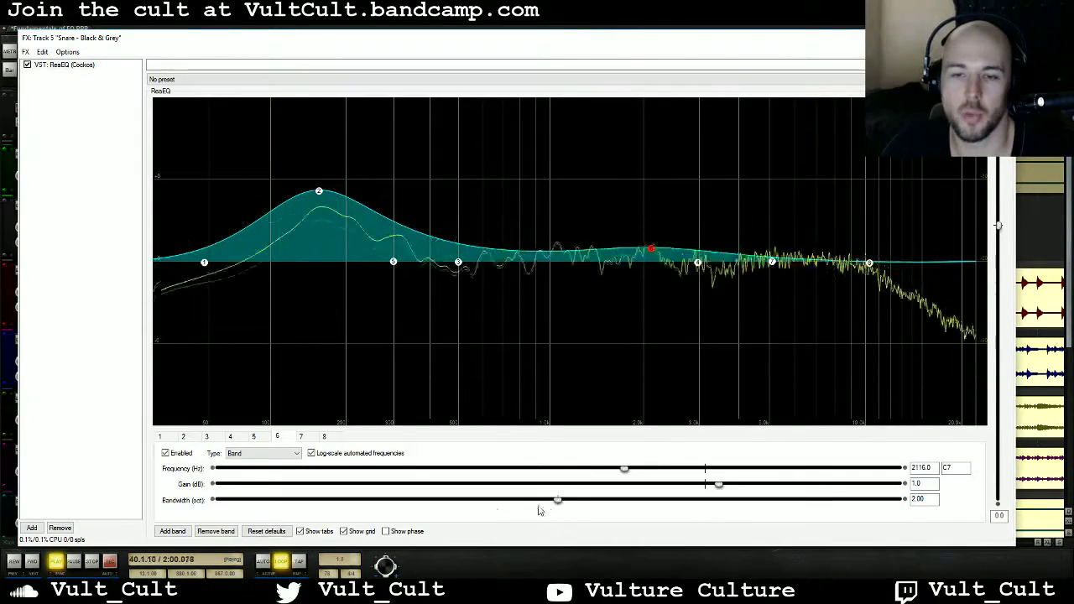
drag(557, 500, 336, 504)
drag(651, 249, 853, 199)
drag(334, 506, 317, 501)
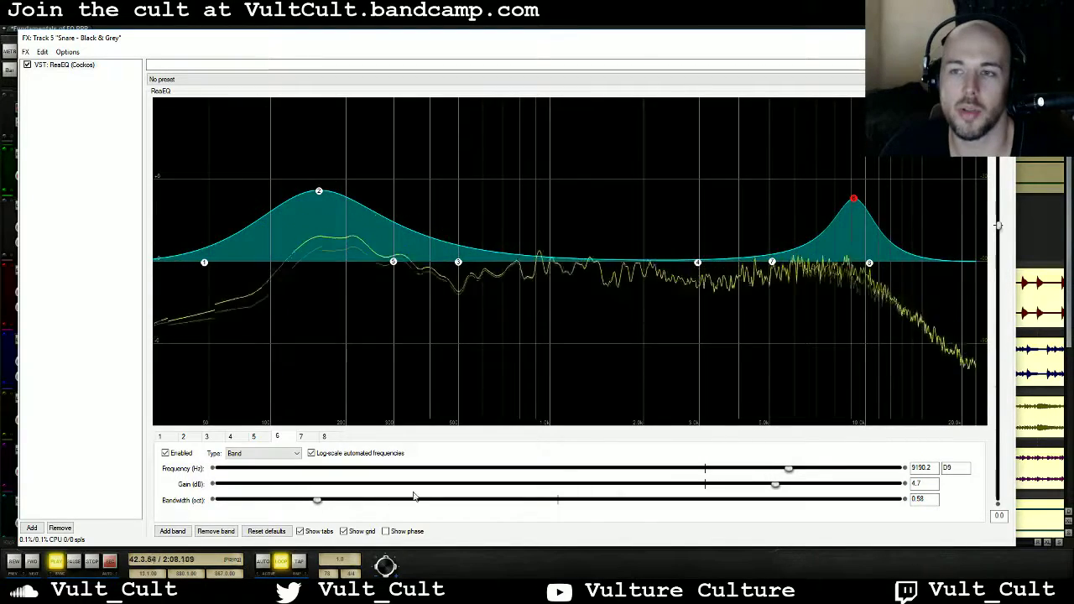
drag(853, 201, 868, 181)
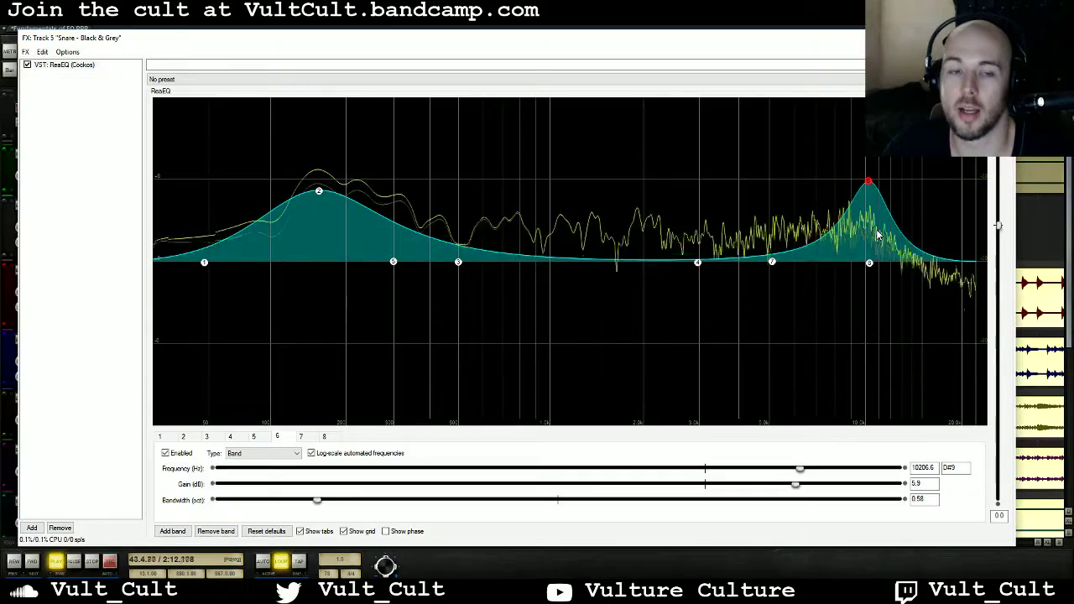
drag(866, 181, 654, 134)
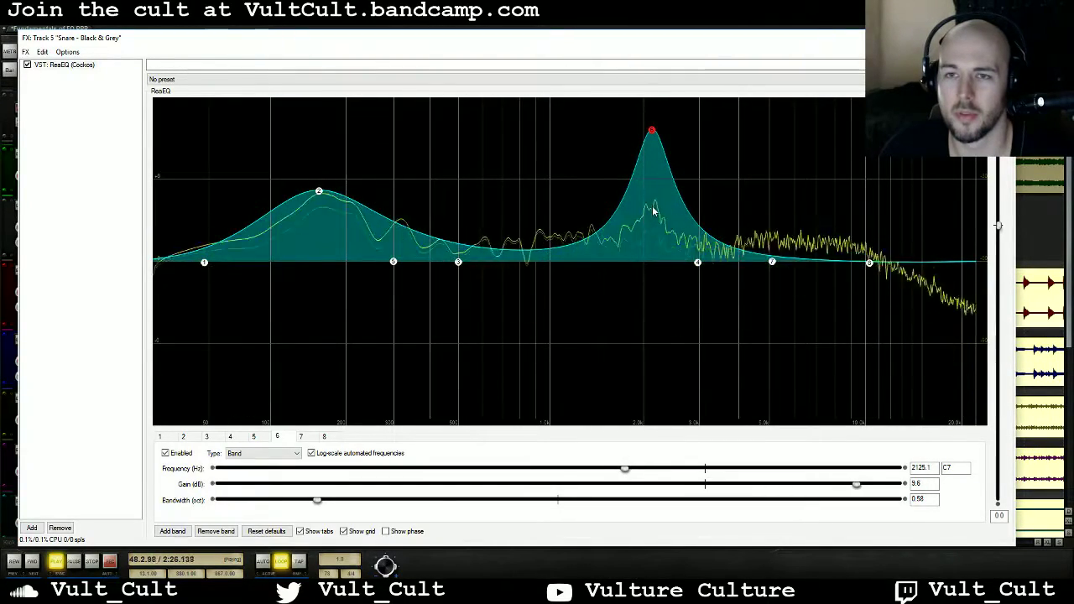
- Narrow band 6 to 0.21 octaves, park it at 2116.5 Hz, and stop playback
drag(316, 500, 305, 501)
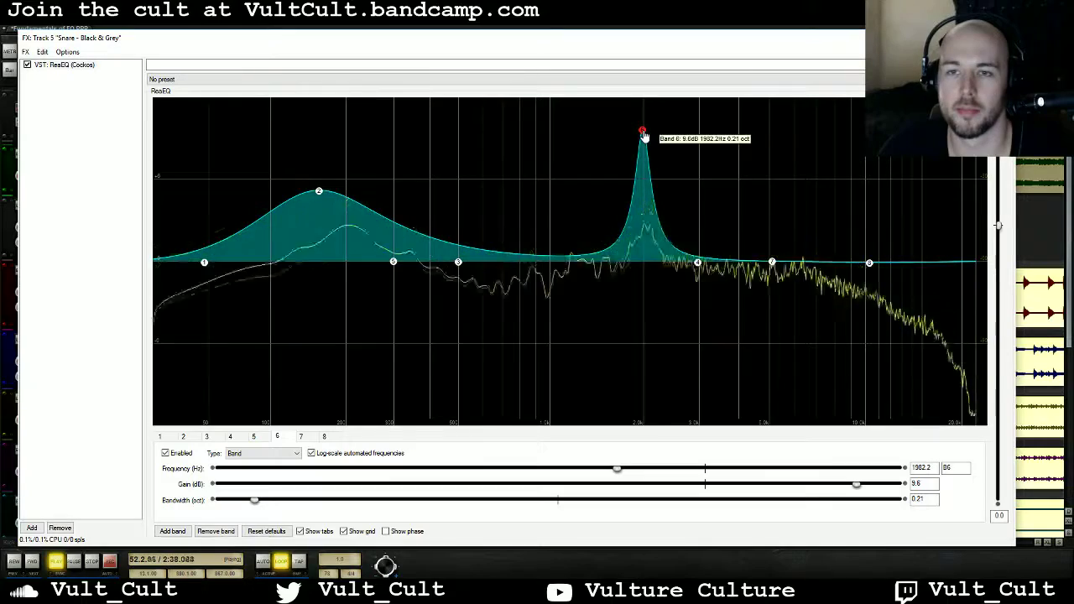
drag(643, 134, 644, 135)
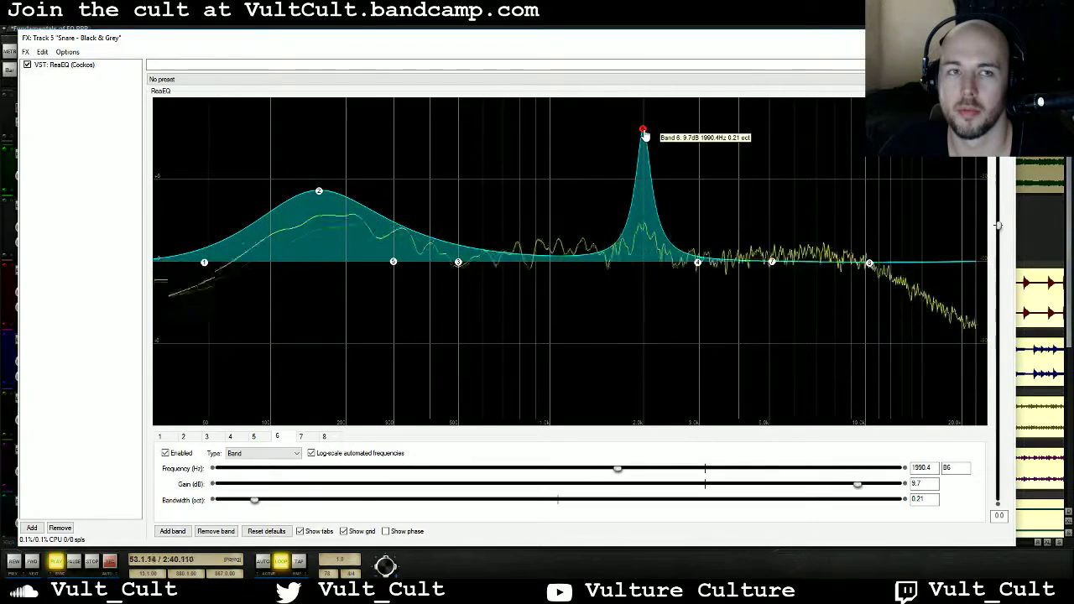
drag(651, 134, 654, 134)
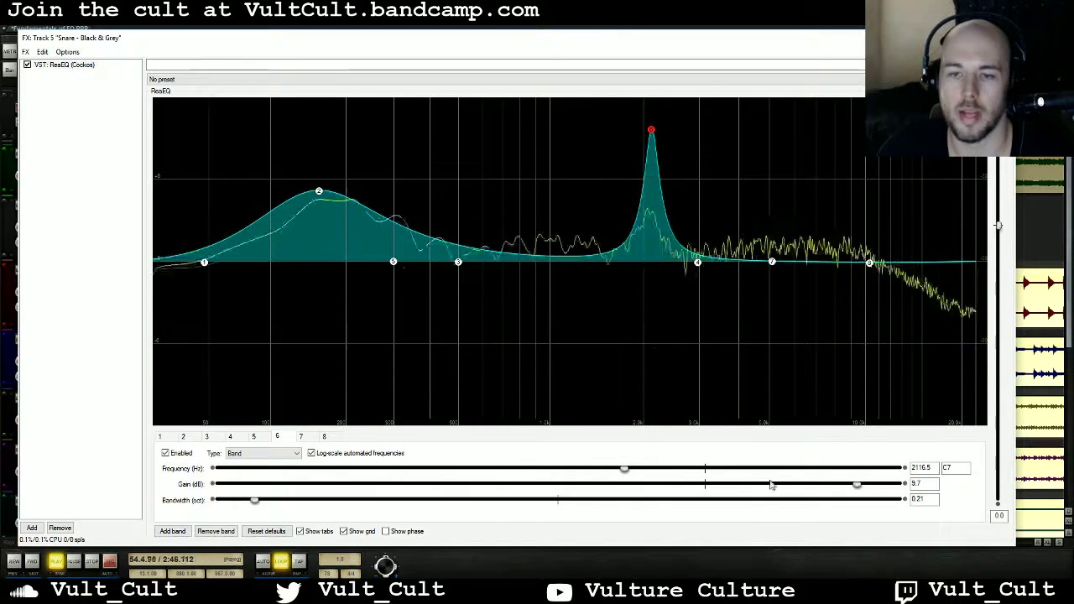
key(space)
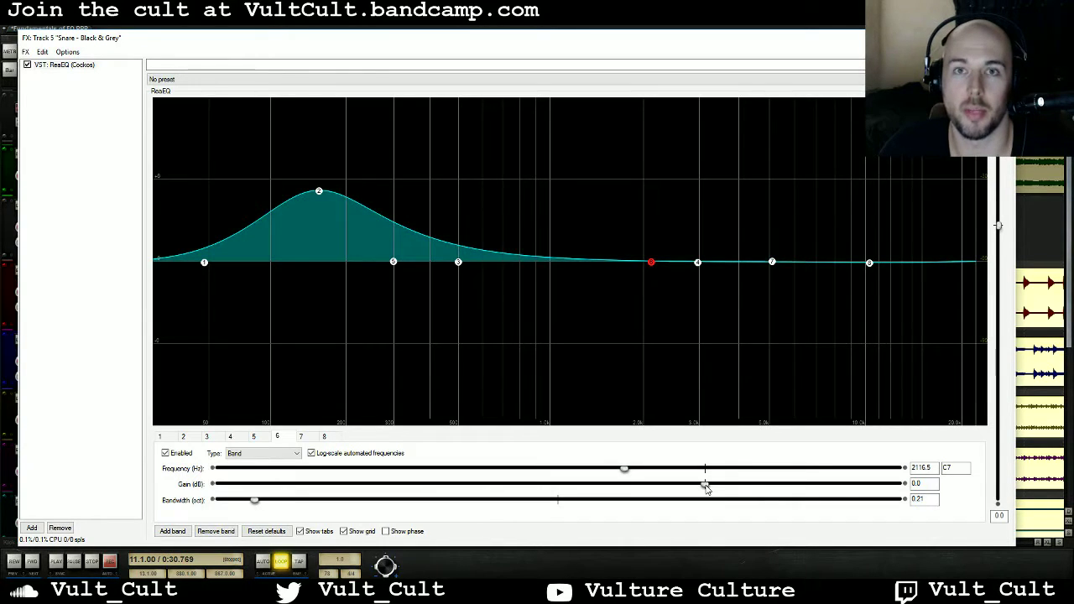
- With playback running, make band 6 a -3.8 dB cut at 2116.5 Hz and compare it disabled and enabled
key(space)
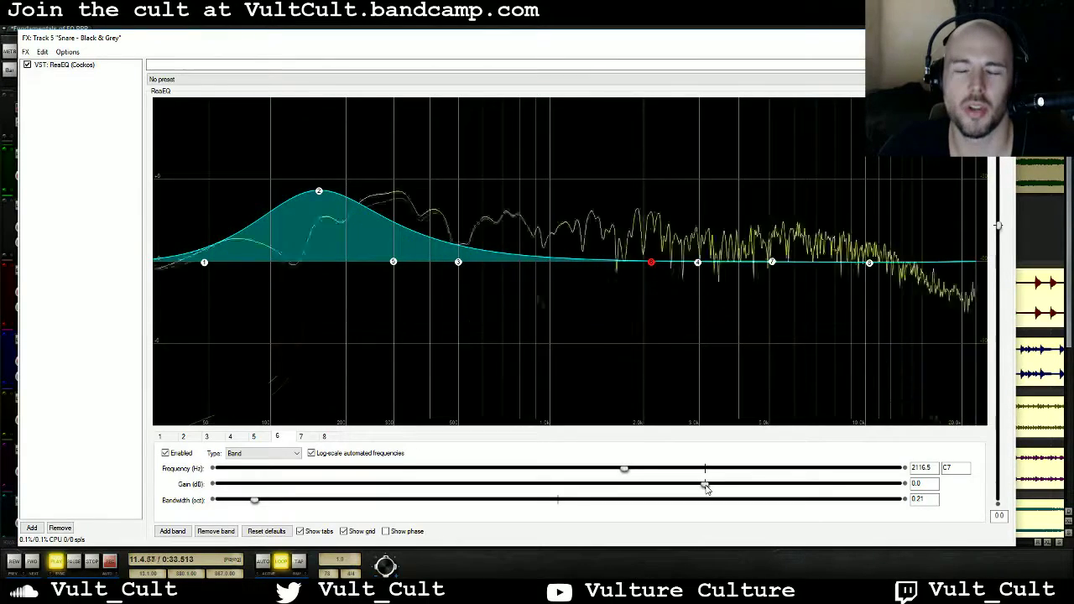
drag(706, 488, 648, 498)
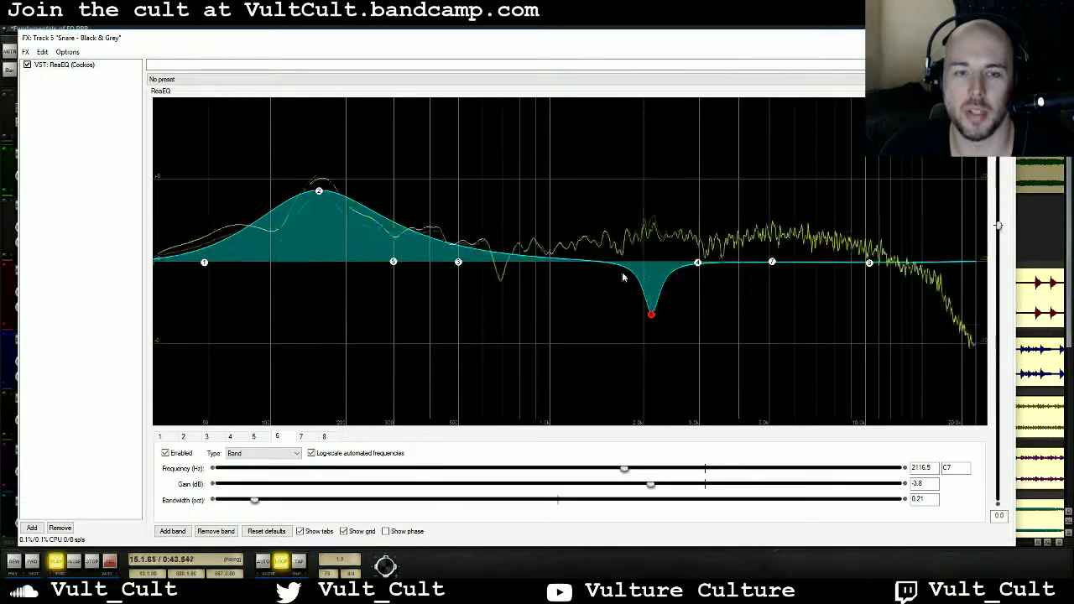
click(165, 453)
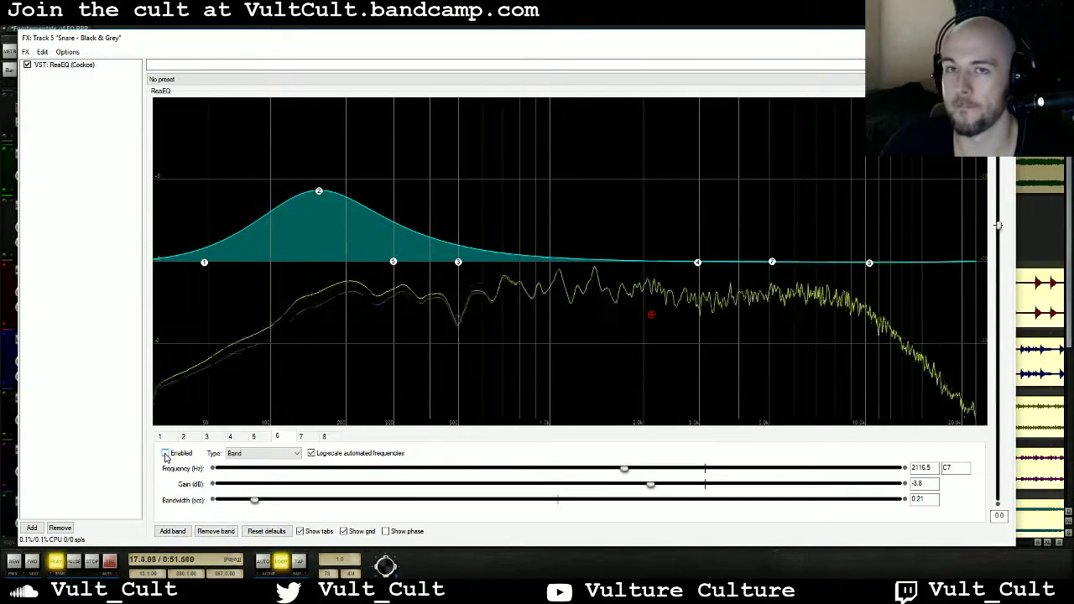
click(165, 453)
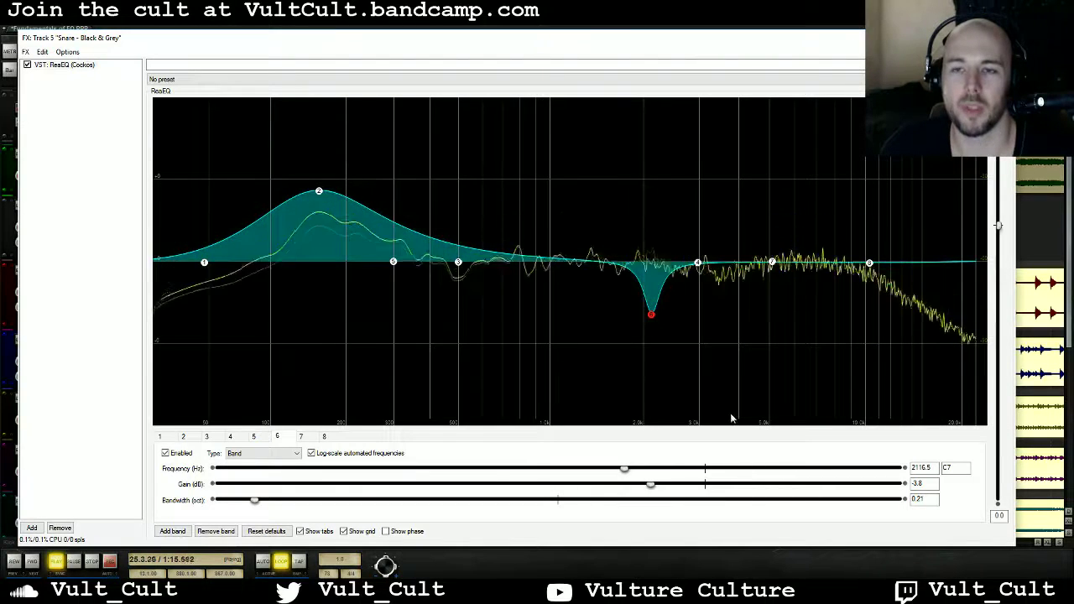
- Bypass and re-enable the whole ReaEQ to compare, then restart playback
click(27, 65)
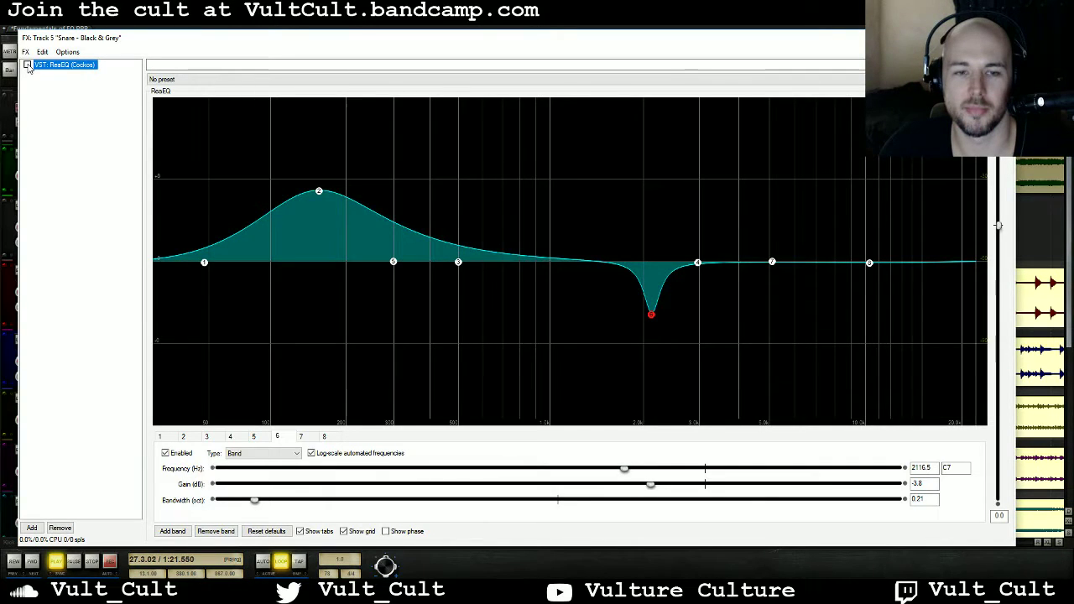
click(27, 66)
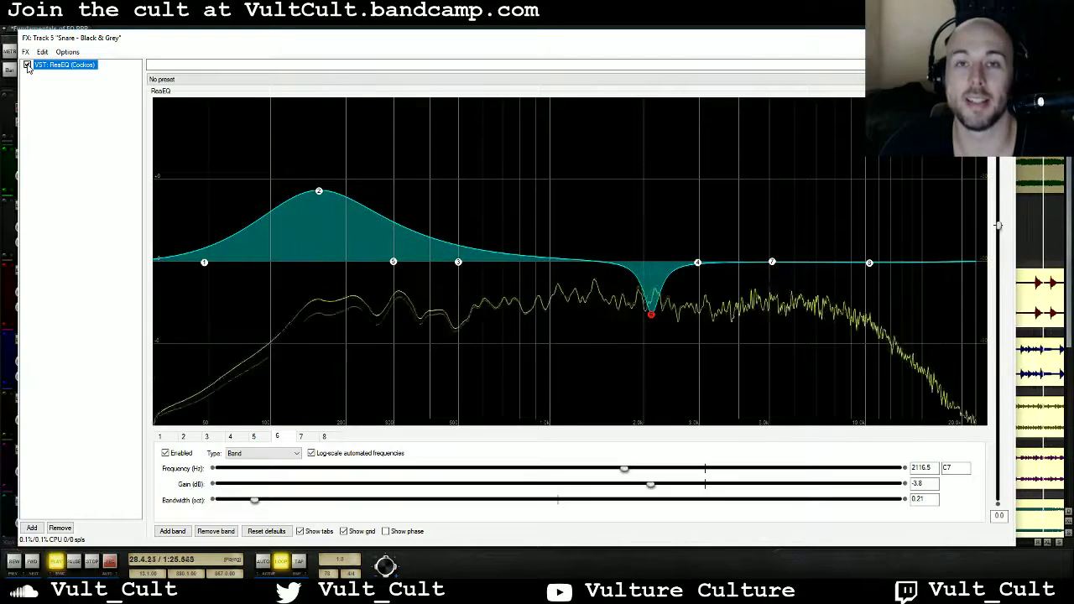
key(space)
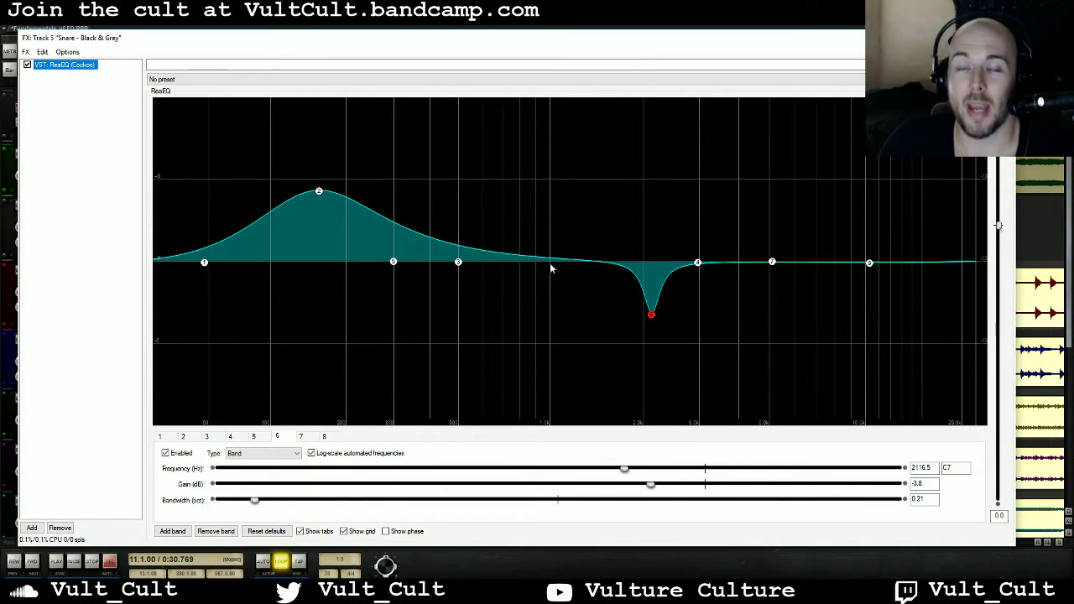
key(space)
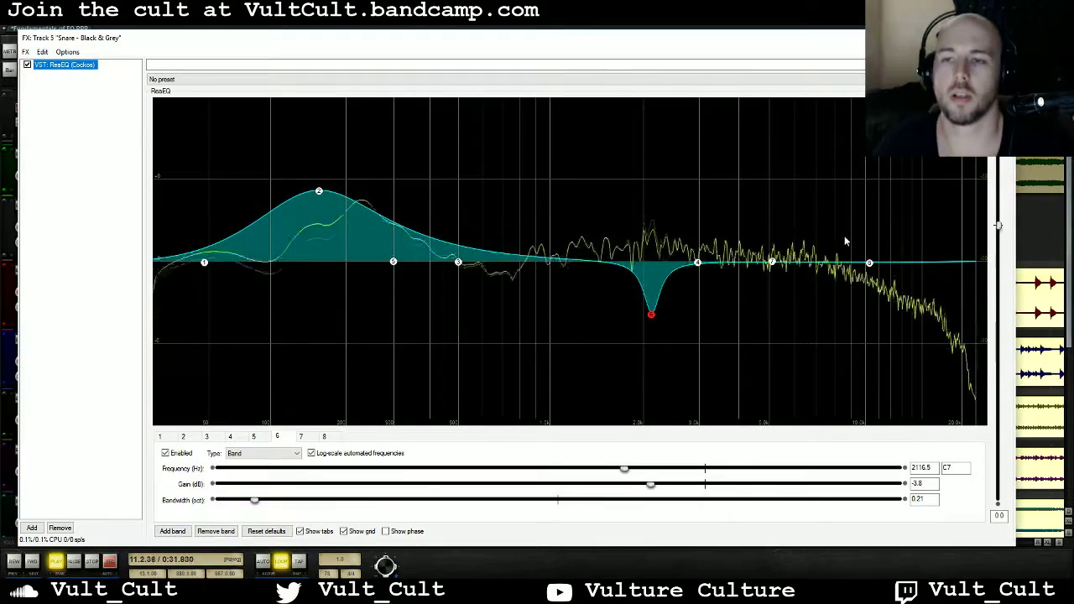
click(869, 263)
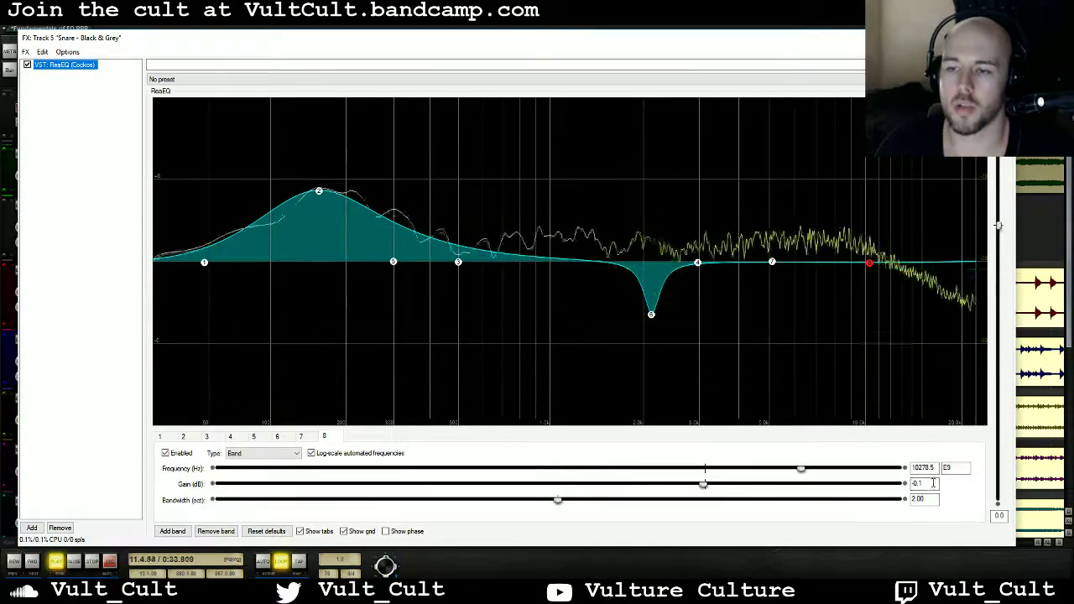
- Make band 8 a high shelf at about 5 kHz, cutting 4.3 dB with a 1.26-octave slope
click(262, 453)
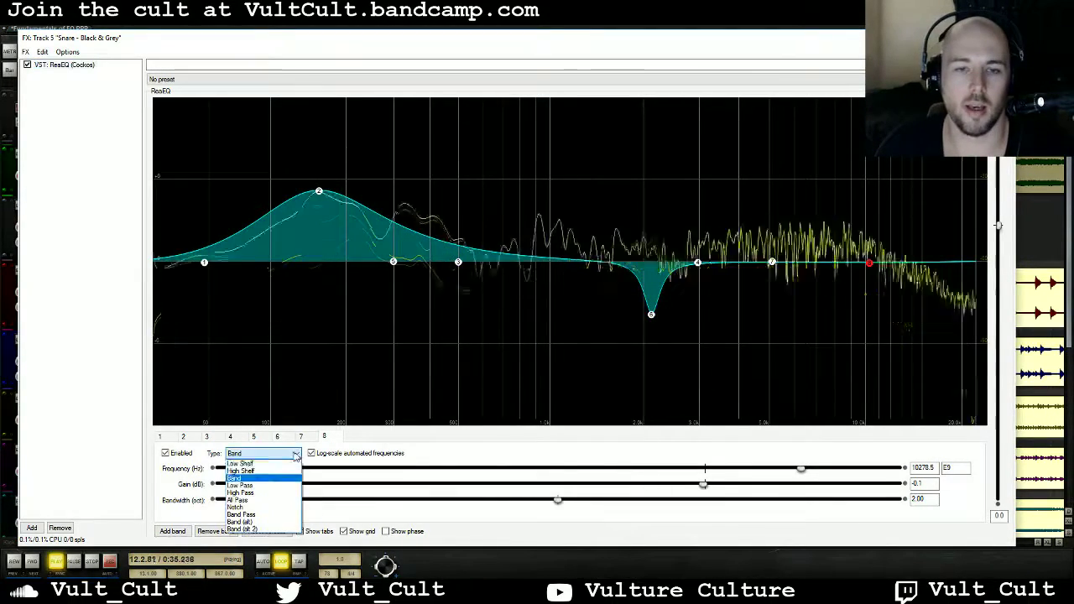
click(251, 468)
drag(869, 264, 768, 208)
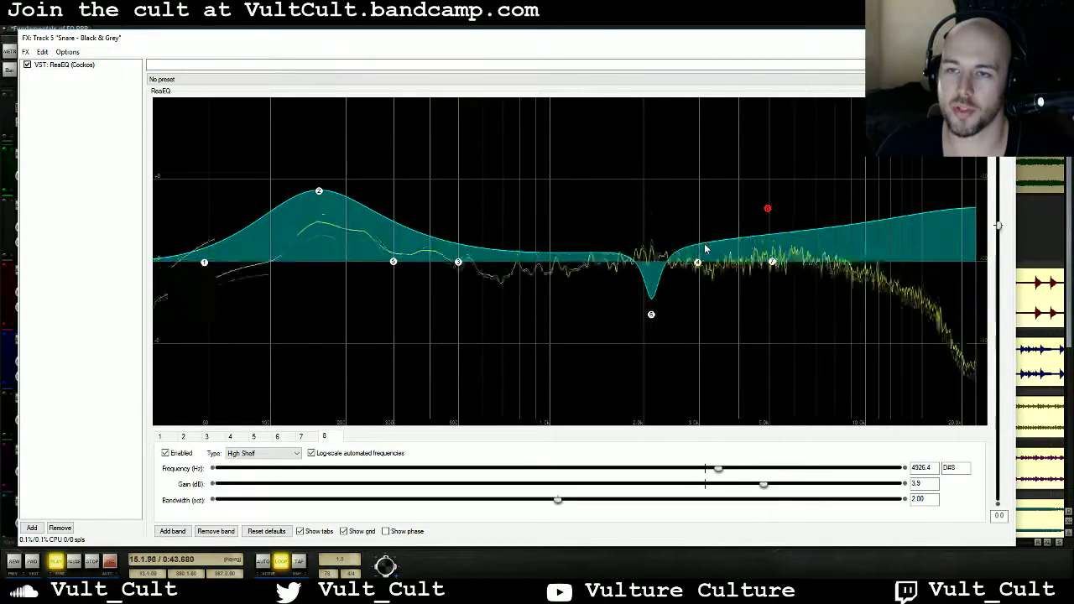
drag(558, 500, 389, 507)
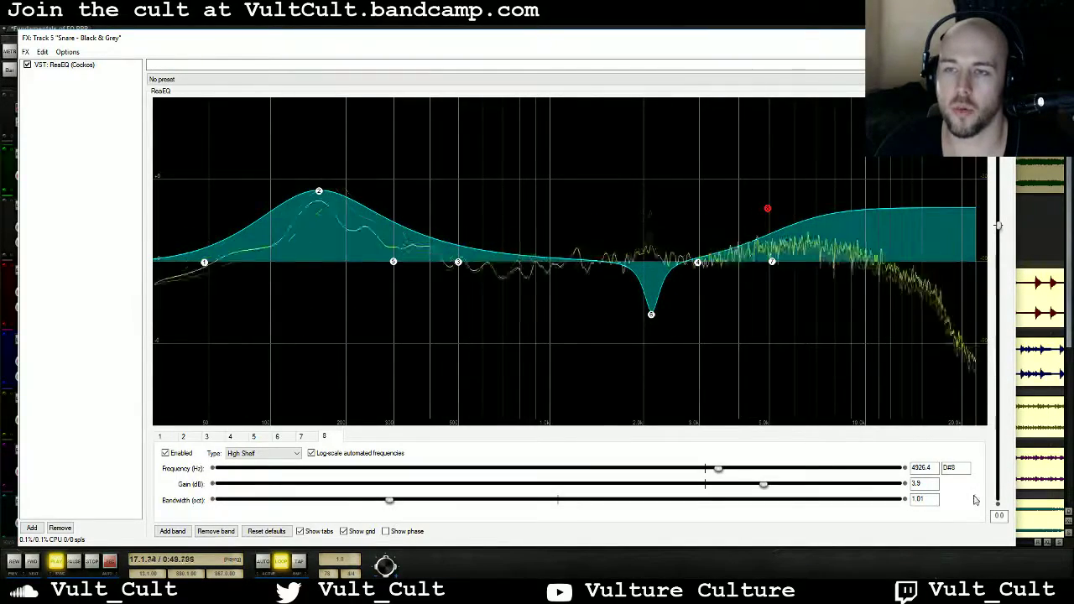
drag(771, 211, 680, 208)
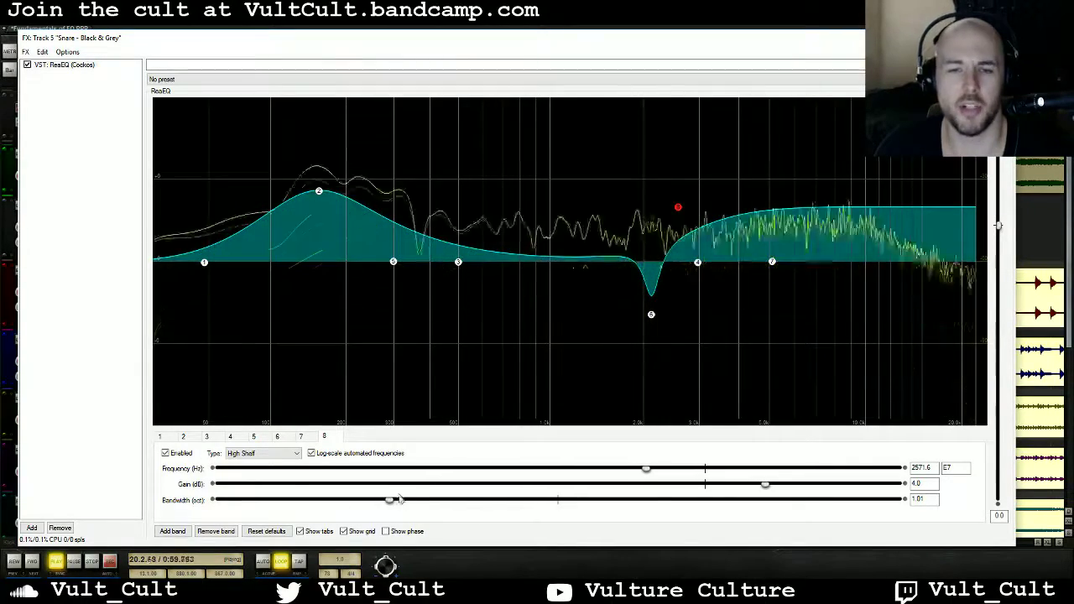
drag(539, 511, 563, 509)
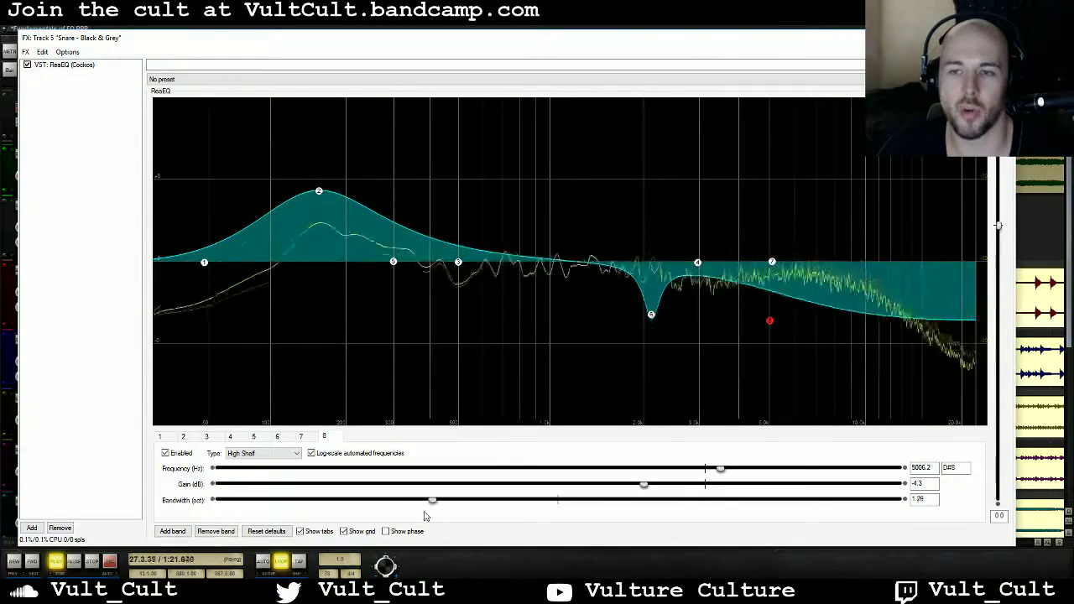
- Try band 8's high shelf as a +5 dB boost near 4 kHz, then undo the shelf edits with Ctrl+Z
drag(354, 523, 384, 531)
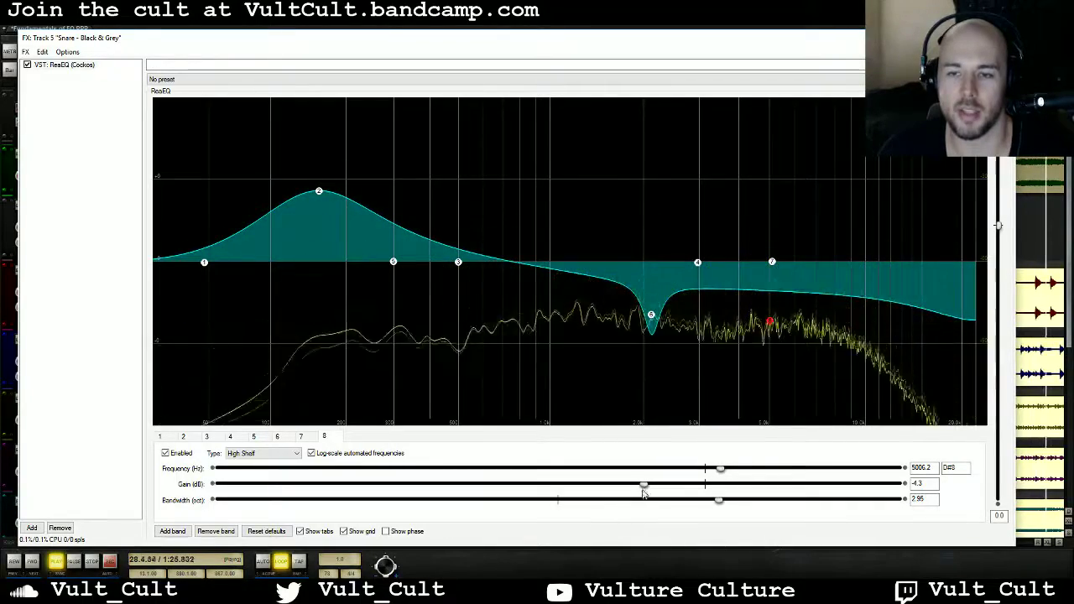
drag(644, 485, 680, 485)
drag(758, 477, 781, 478)
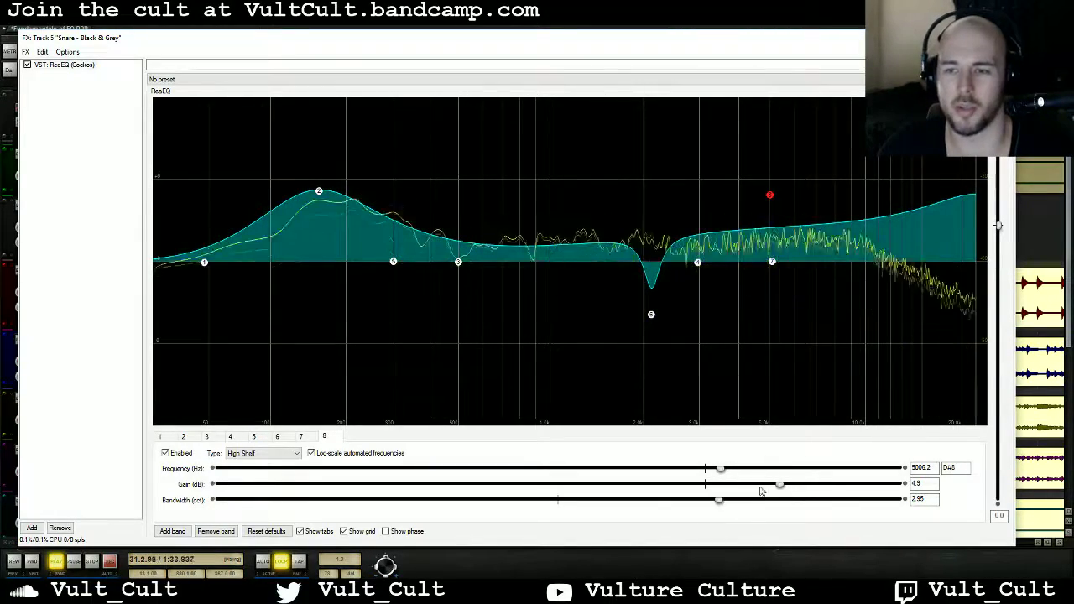
drag(782, 486, 786, 489)
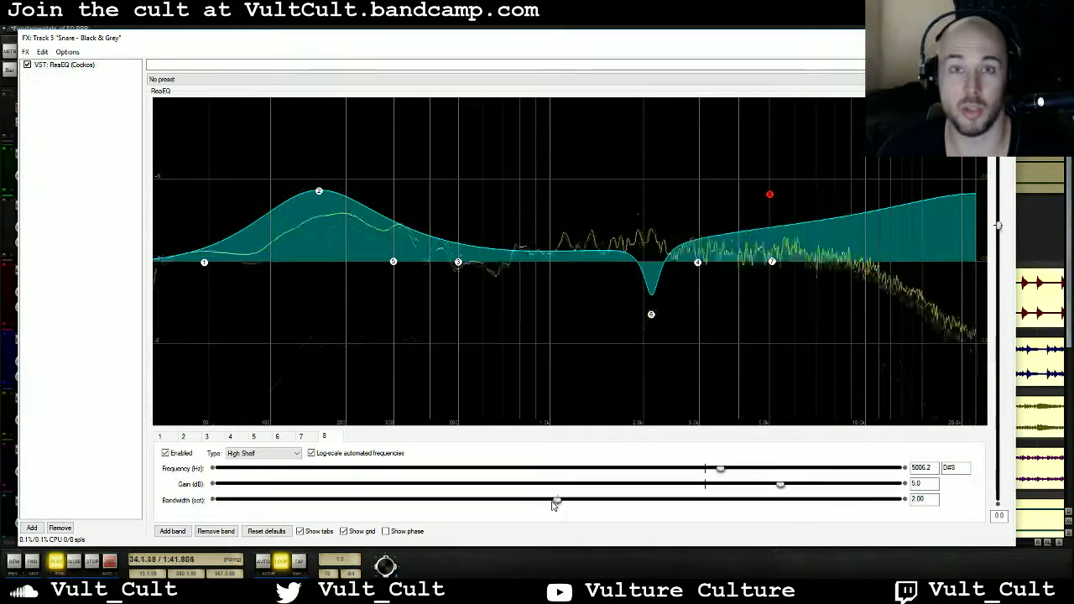
drag(556, 501, 390, 508)
drag(774, 188, 698, 218)
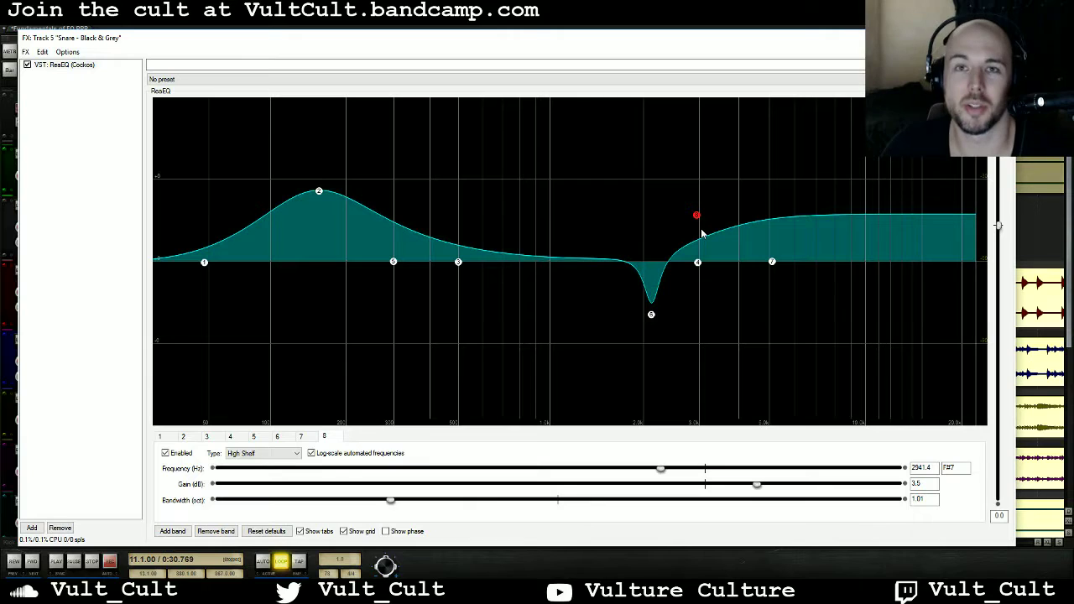
key(ctrl+z)
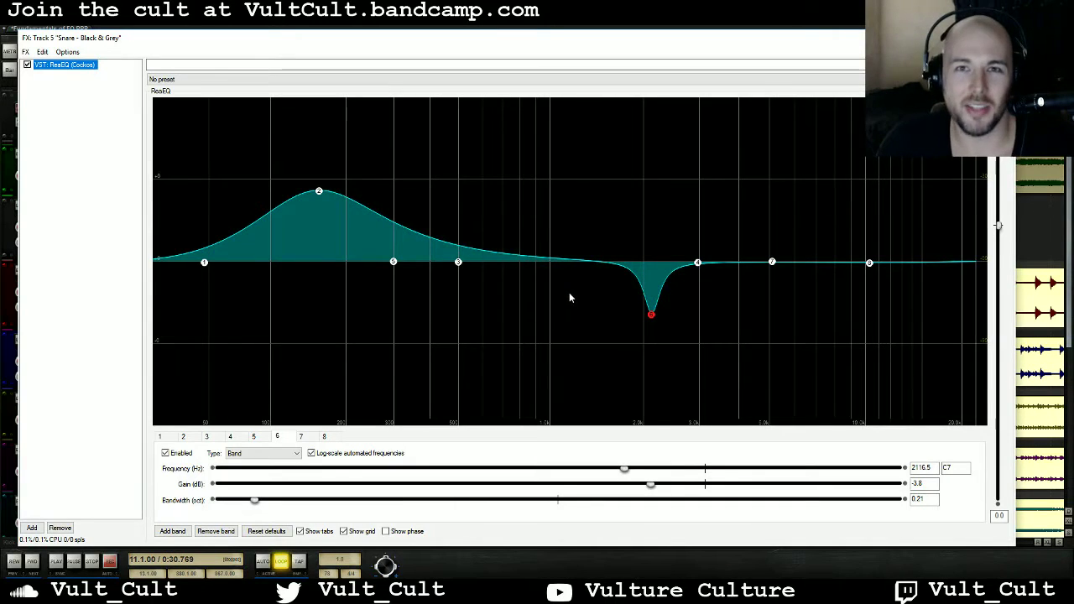